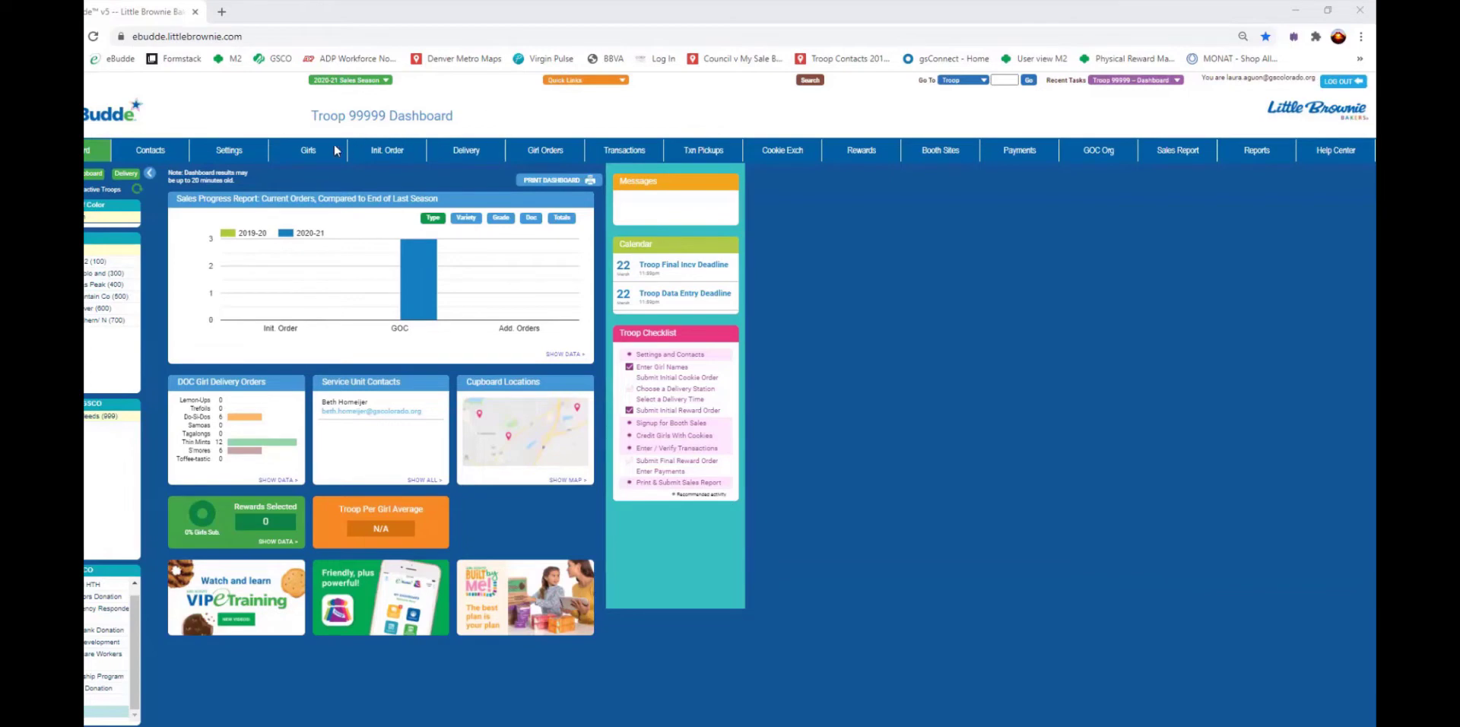
# Step: In the Troop99999 site's girl orders, add a transaction commented "Move to BR- Feb. 28" with a paid amount of -4 and save it
pyautogui.click(540, 144)
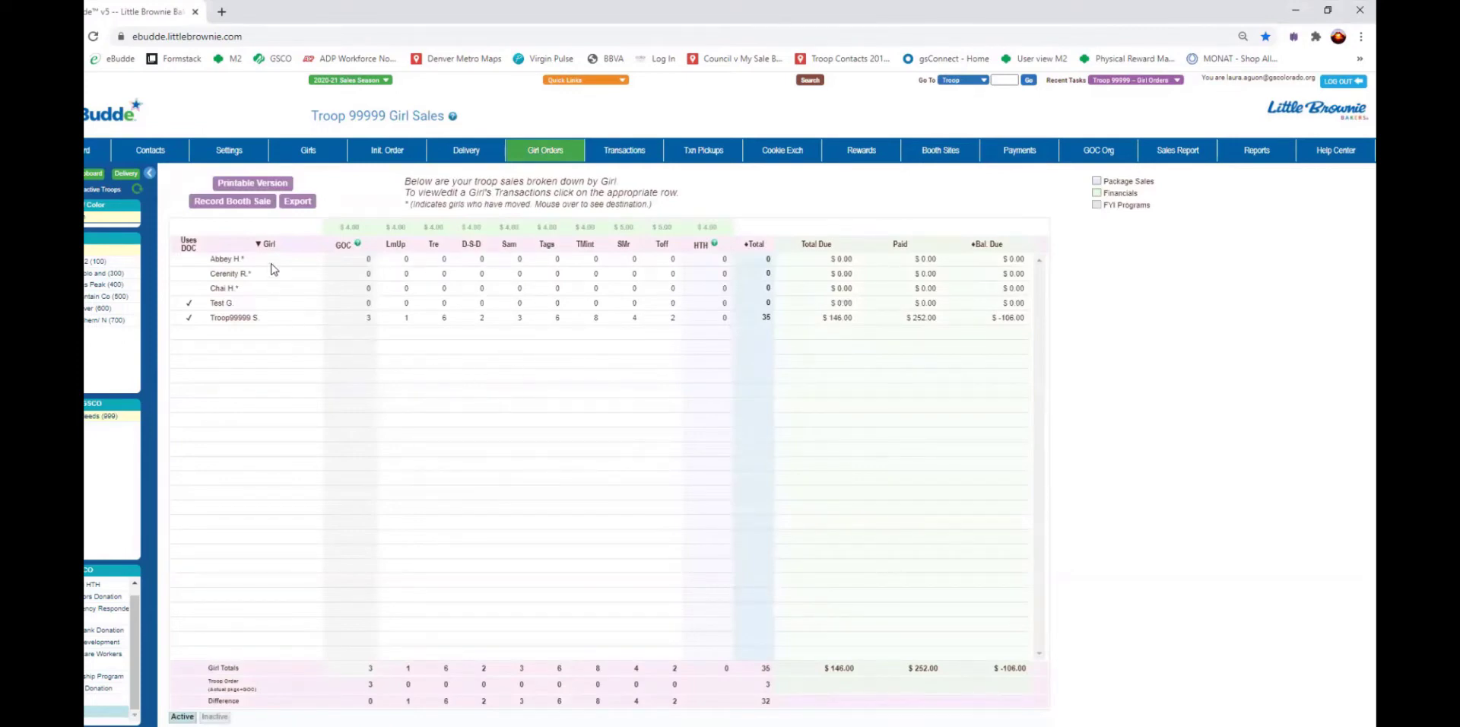
pyautogui.click(236, 320)
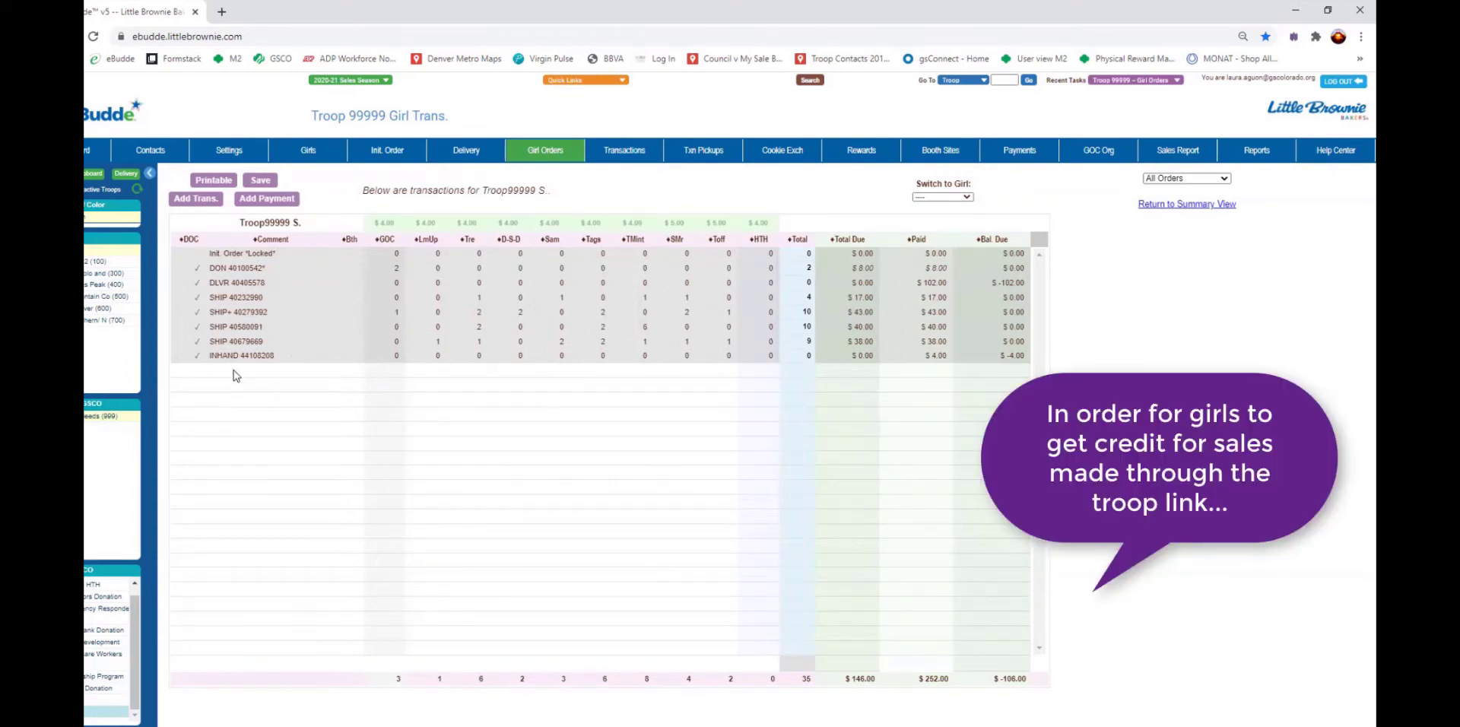
pyautogui.click(190, 200)
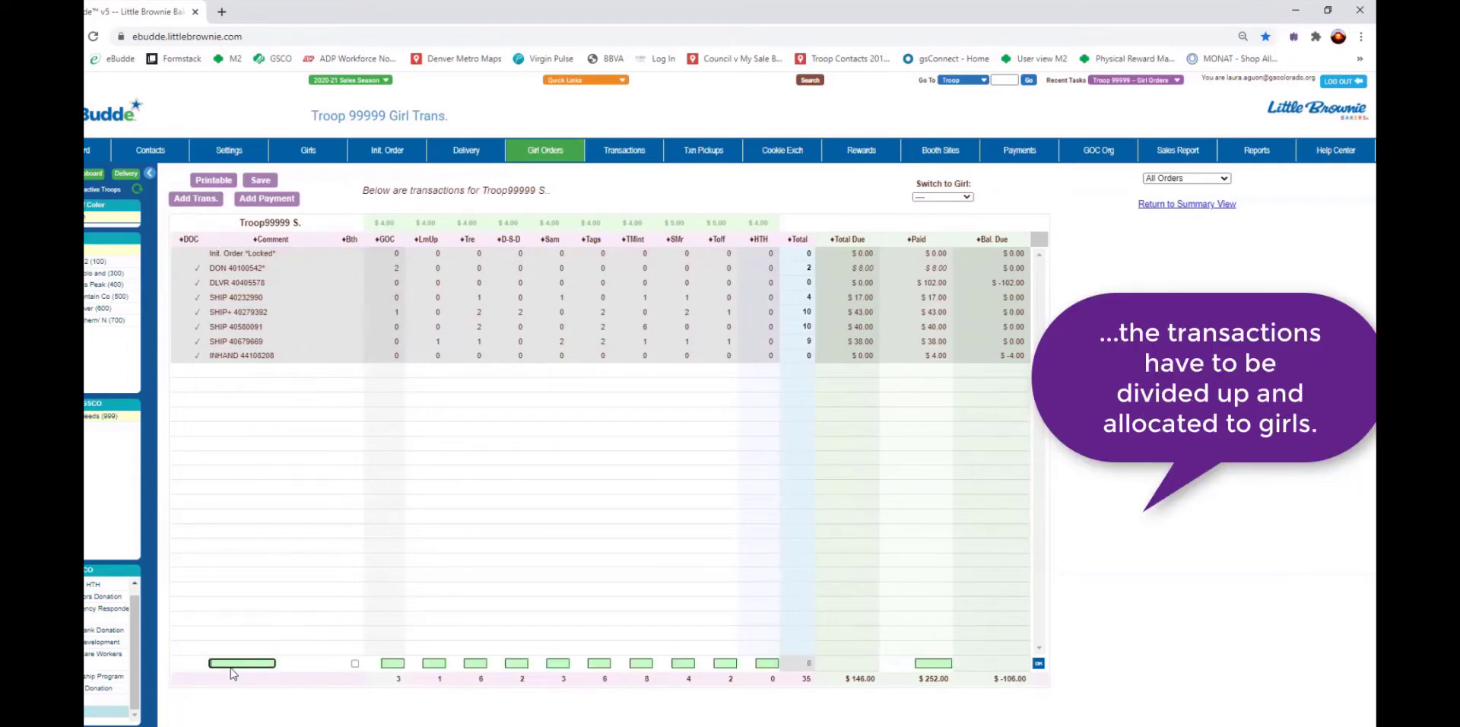
pyautogui.write('Md')
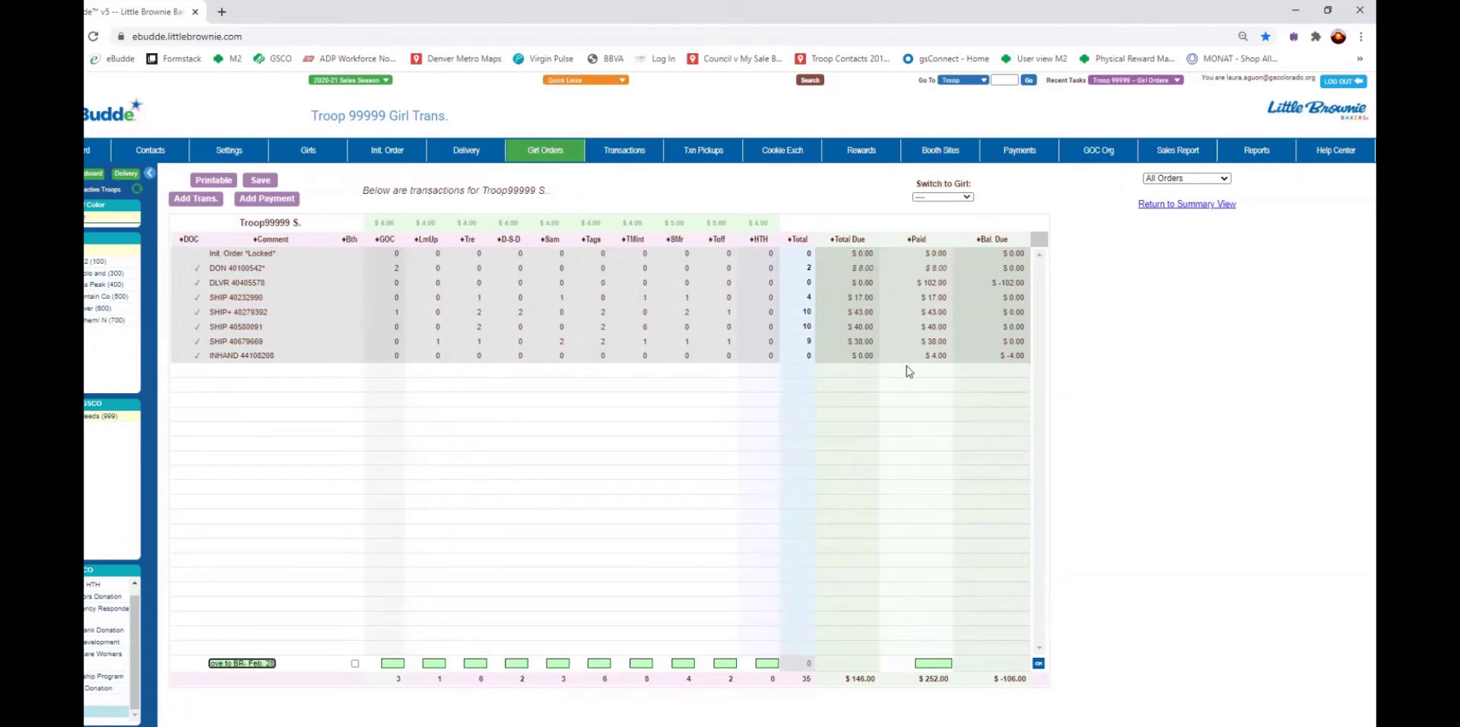
pyautogui.click(927, 664)
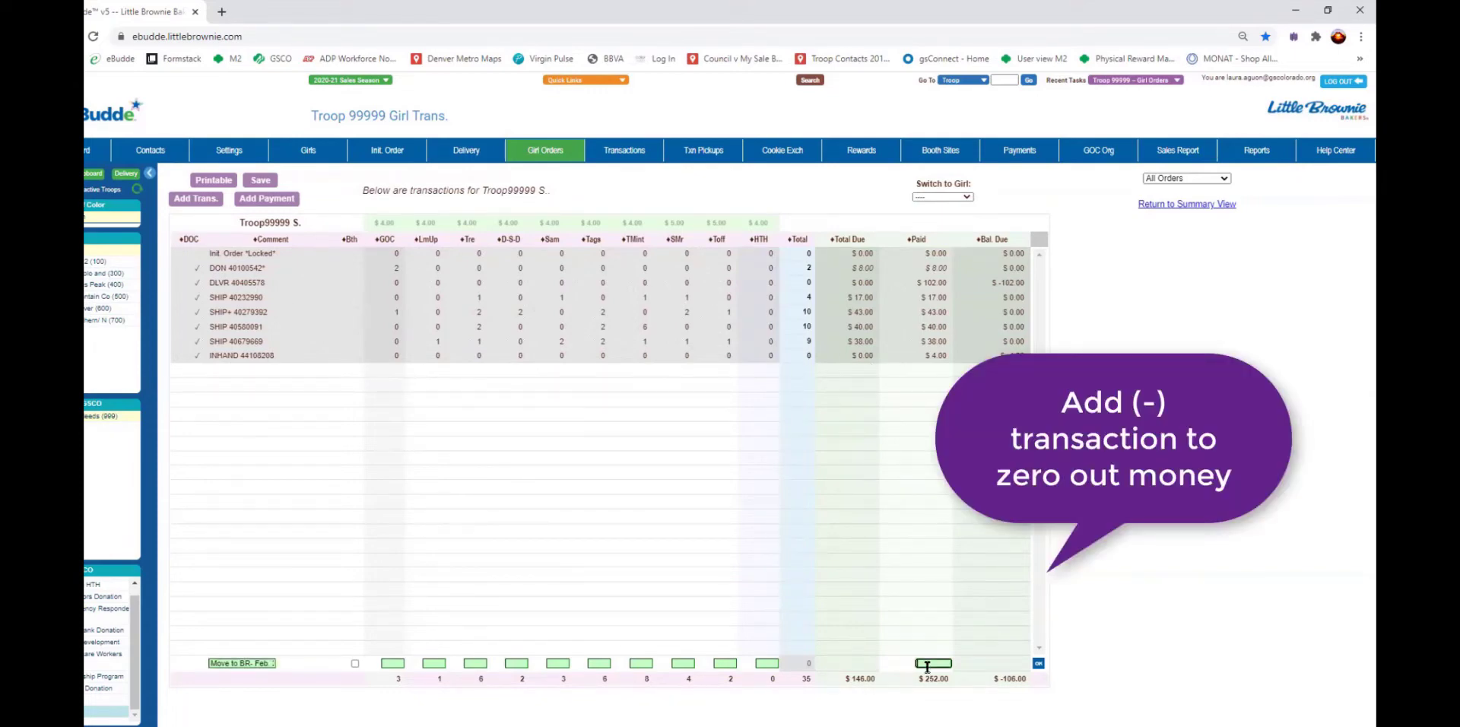
pyautogui.write('-4')
pyautogui.click(1038, 664)
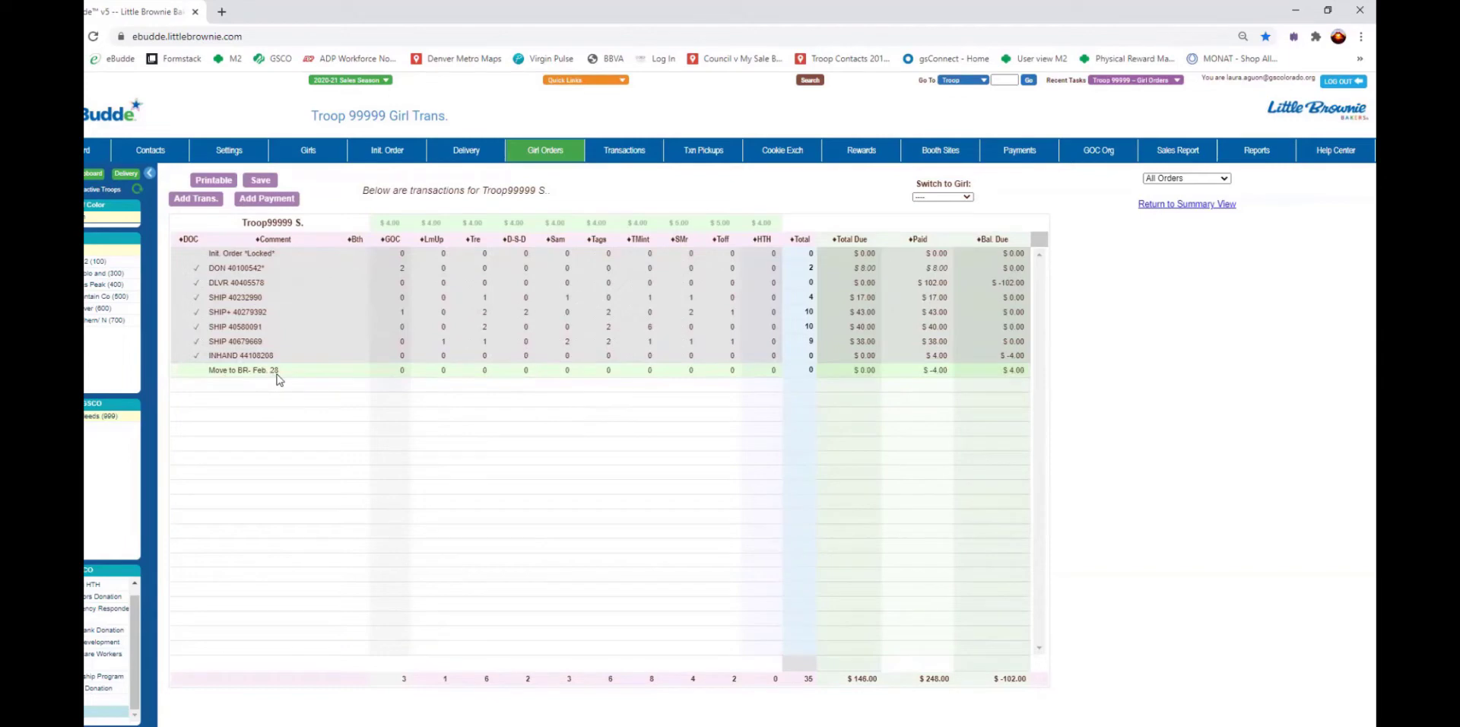
pyautogui.click(268, 180)
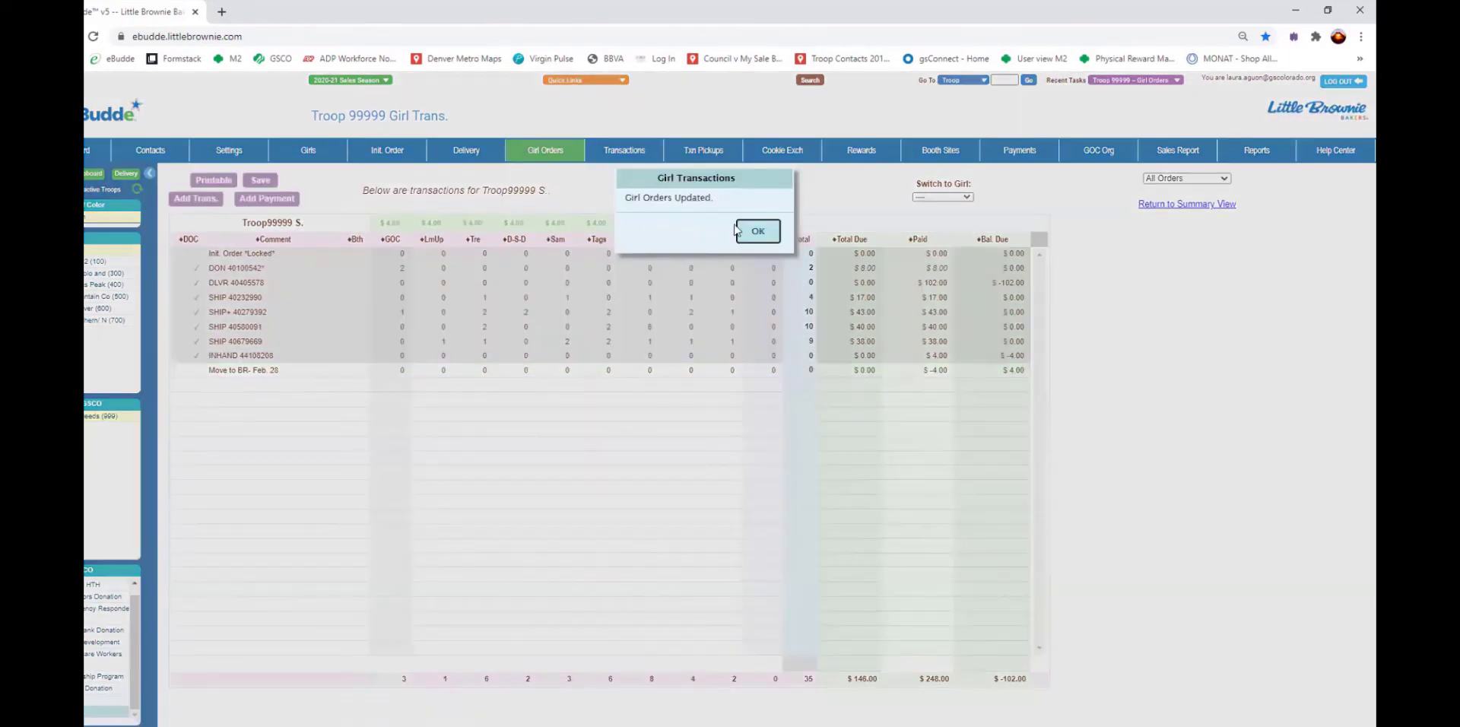
pyautogui.click(753, 231)
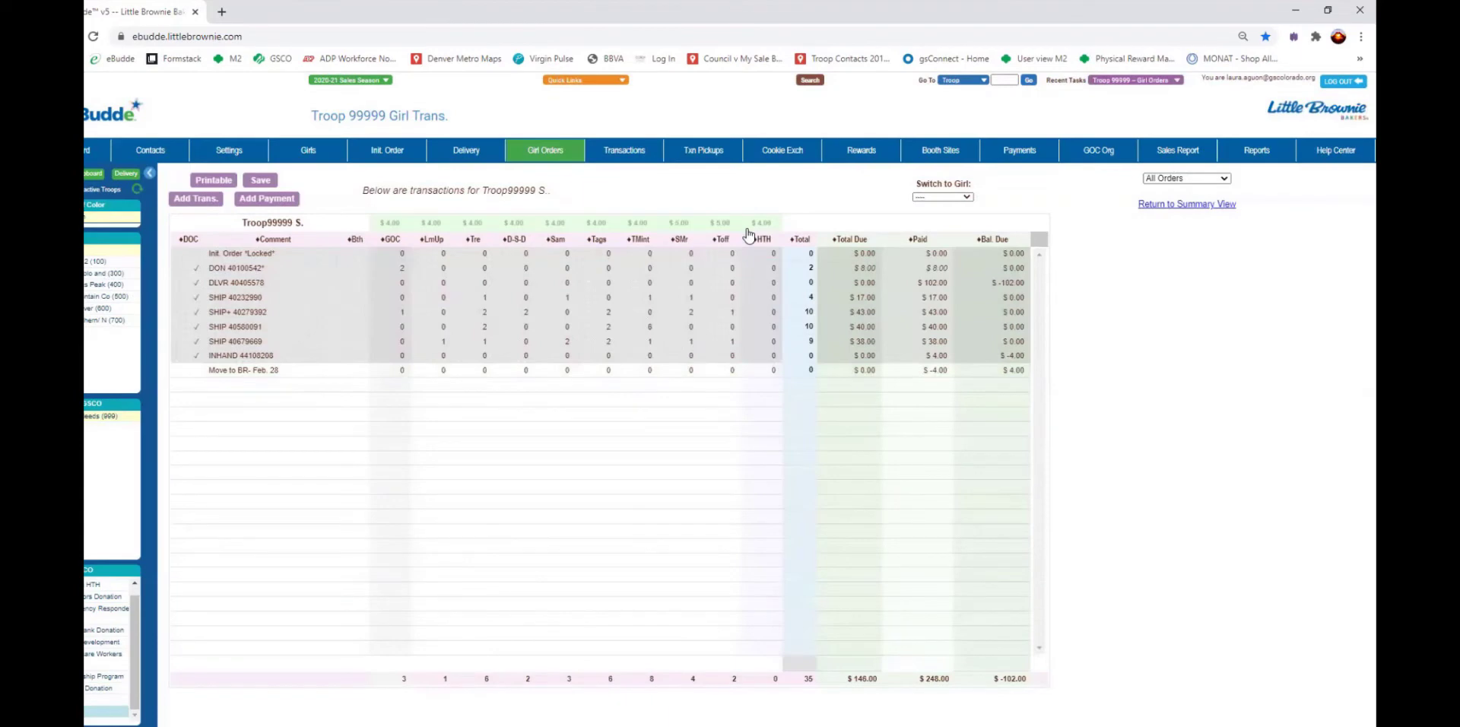
# Step: Open the booth sale recorder for the Steve's Snappin Dogs sale on Fri, Feb 28 at 12:00pm
pyautogui.click(963, 157)
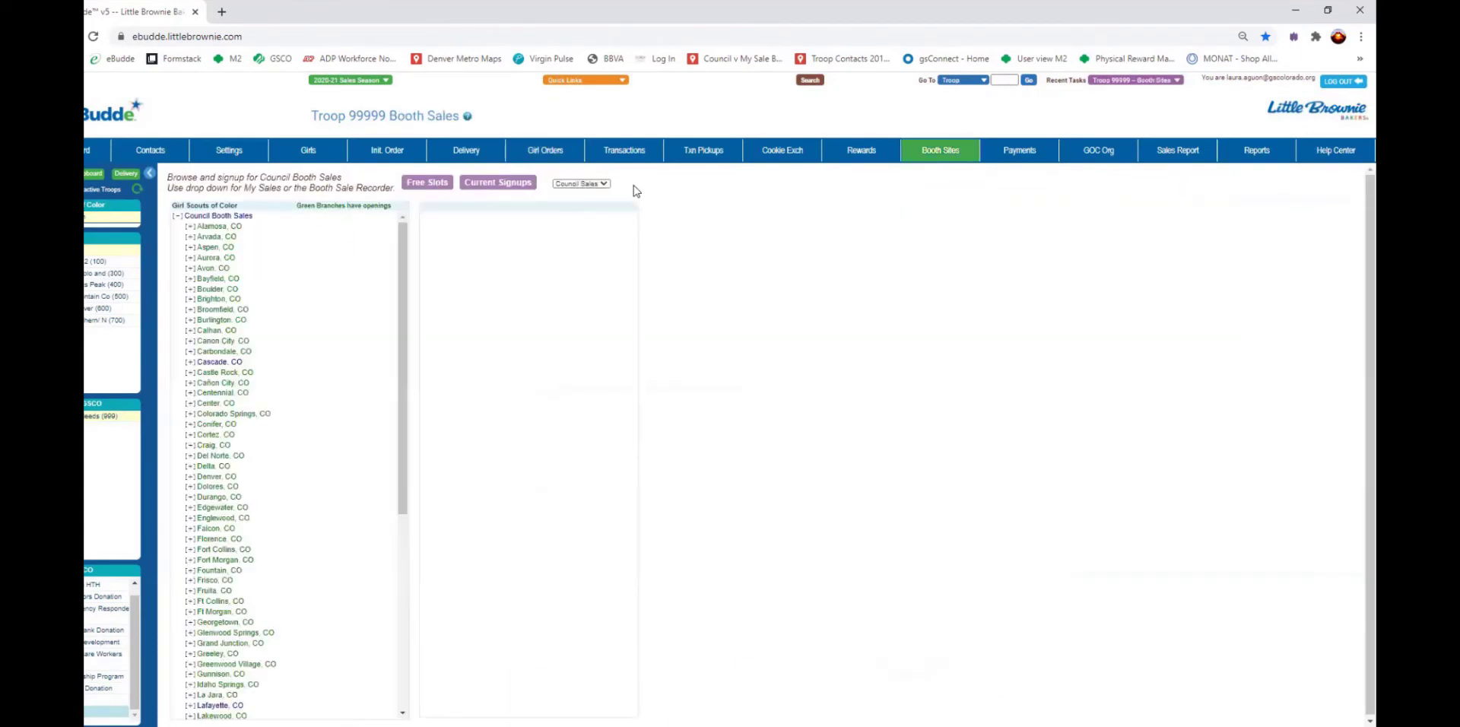
pyautogui.click(605, 184)
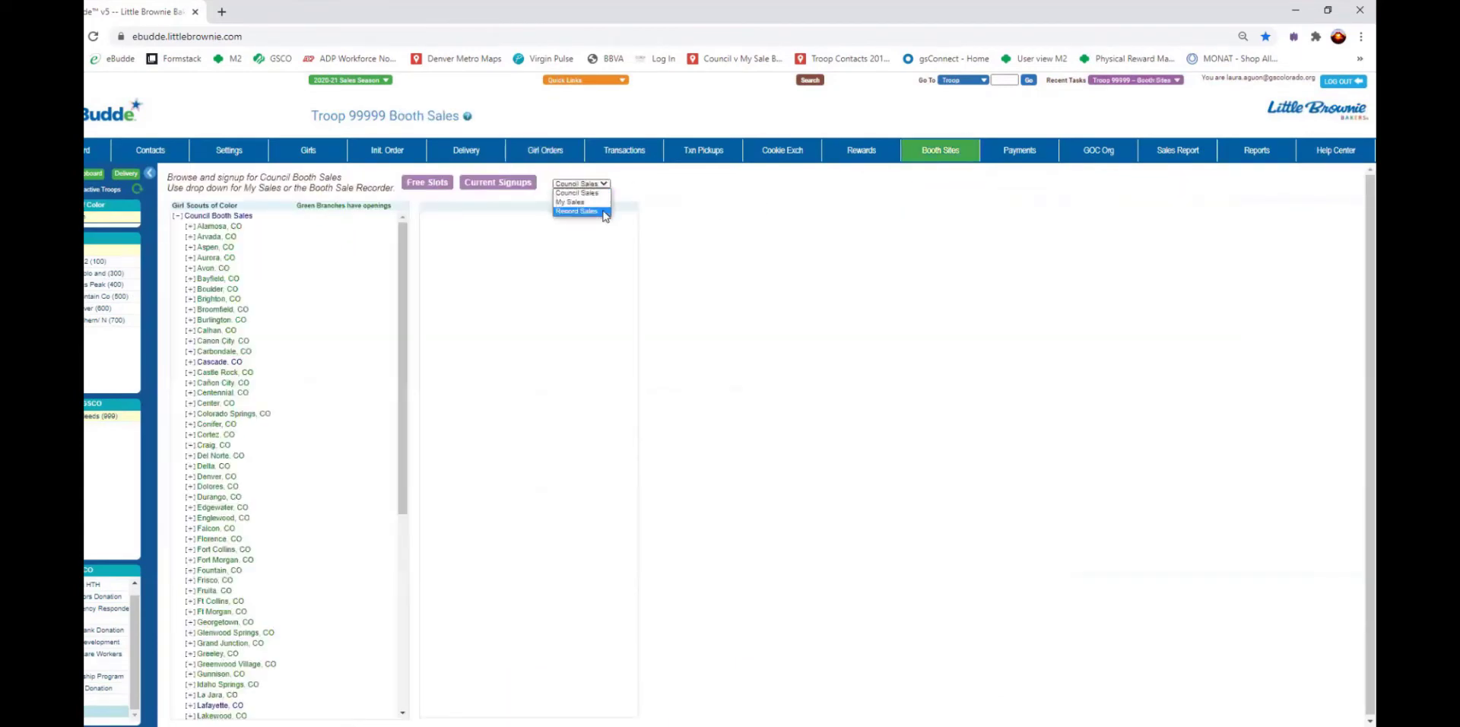
pyautogui.click(603, 212)
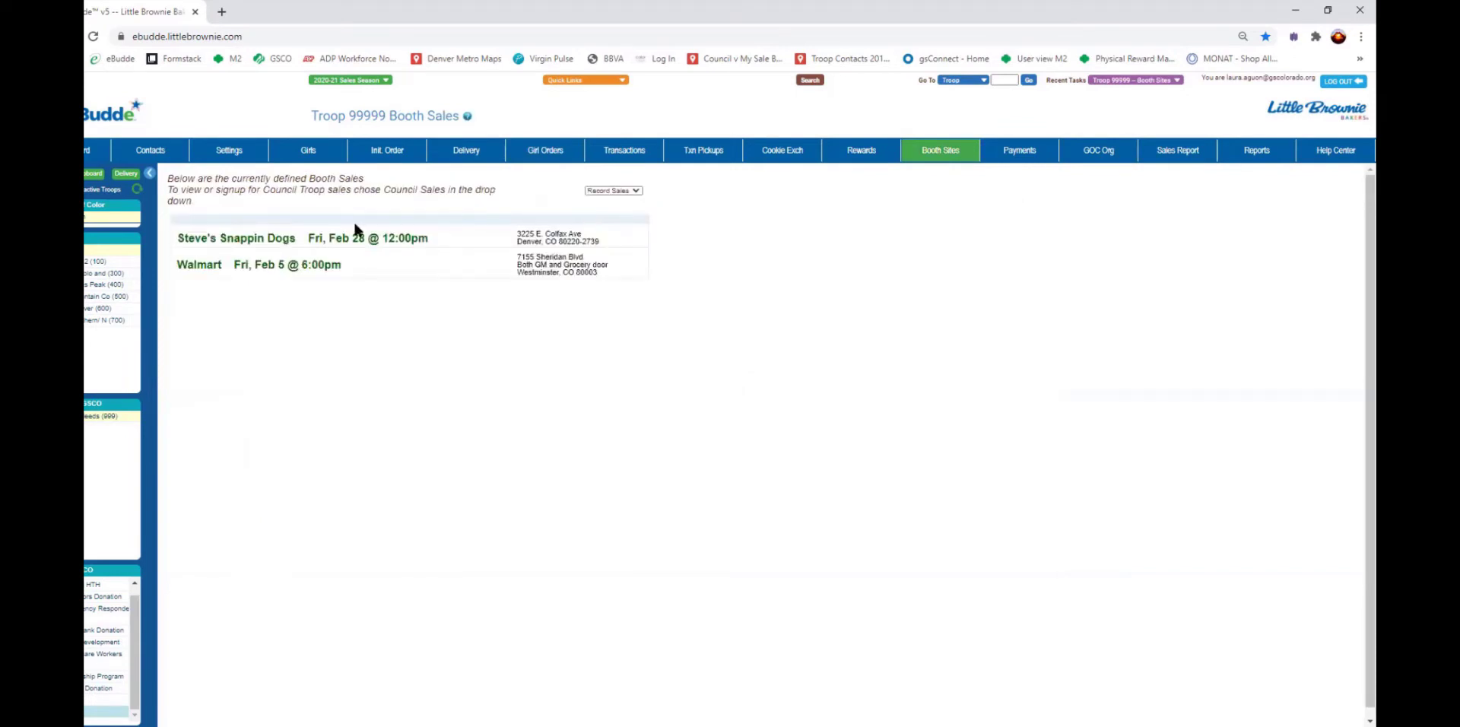
pyautogui.click(335, 237)
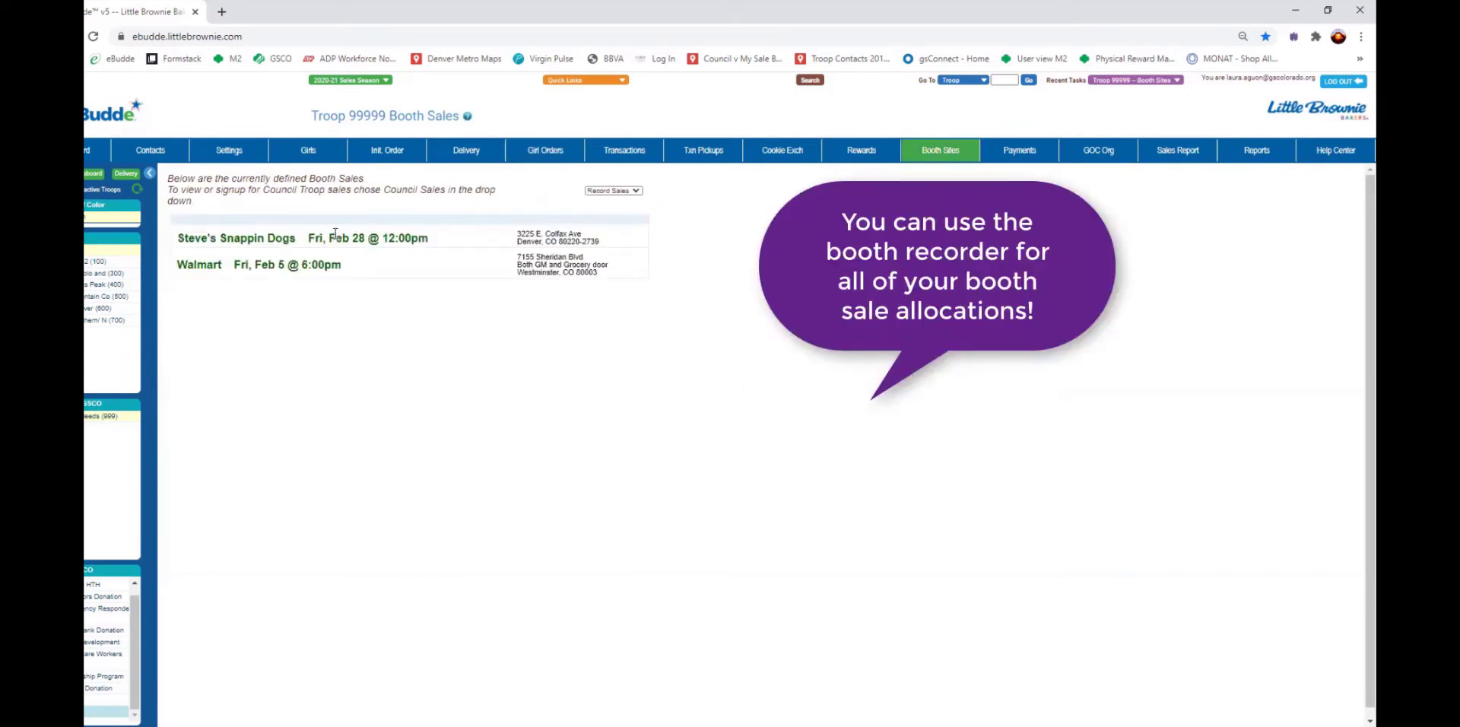
# Step: Record 1 LmUp package sold, exclude Troop99999 from the girls, distribute the package to the test girl and submit the sale
pyautogui.click(192, 279)
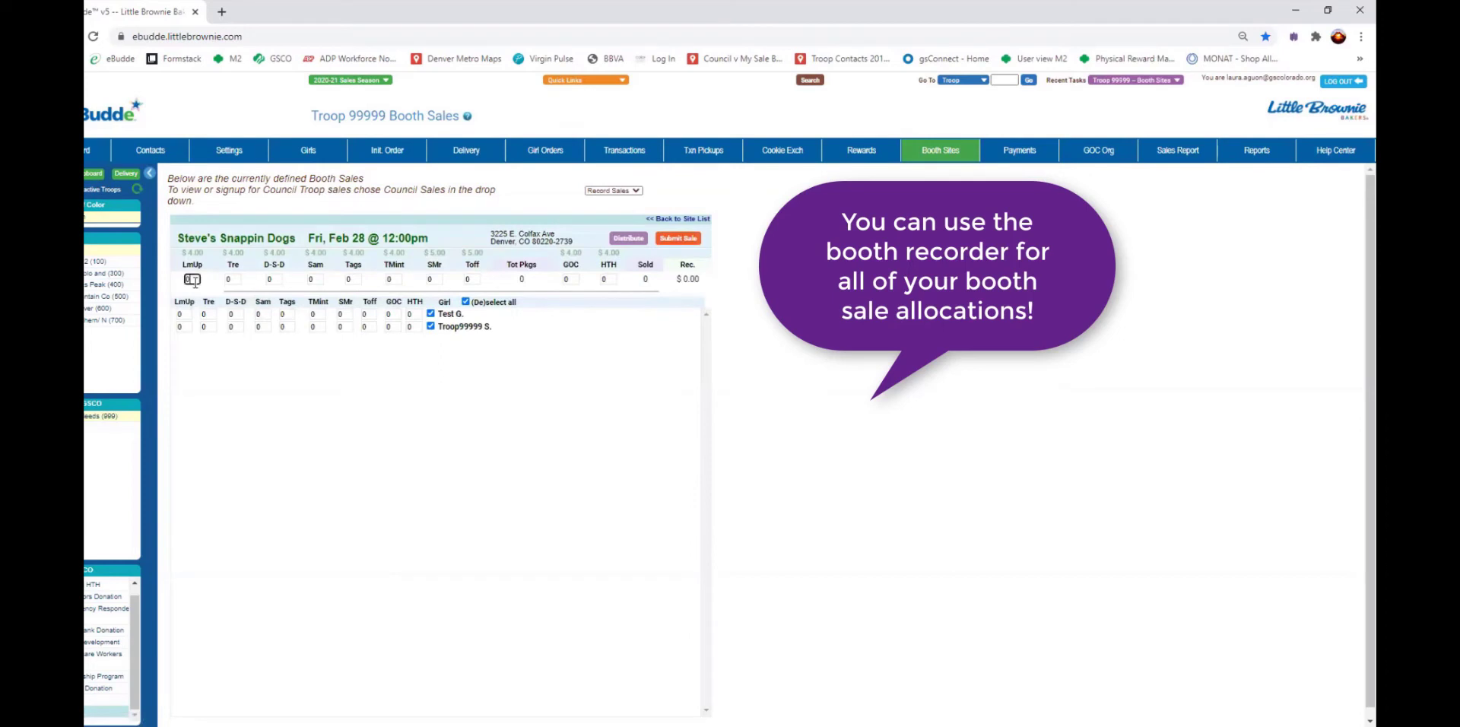
pyautogui.write('1')
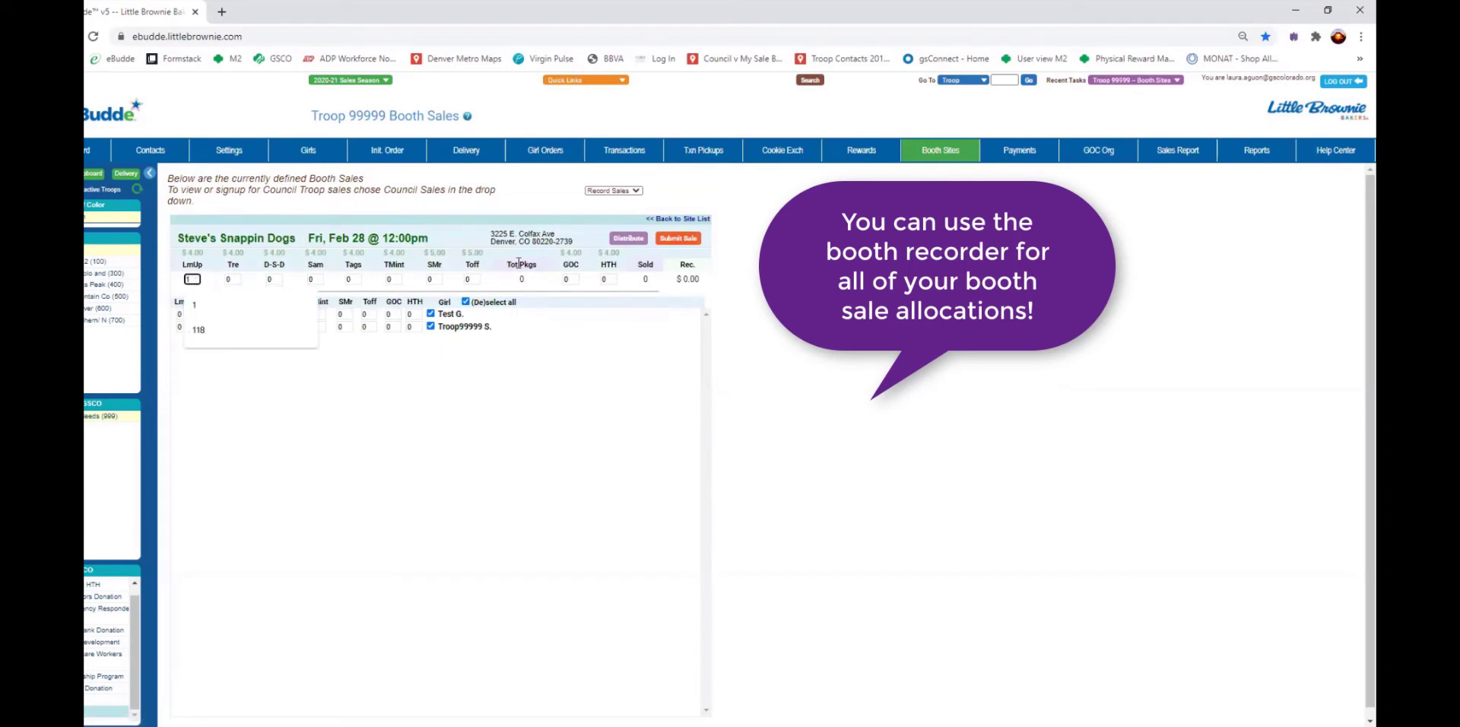
pyautogui.click(431, 353)
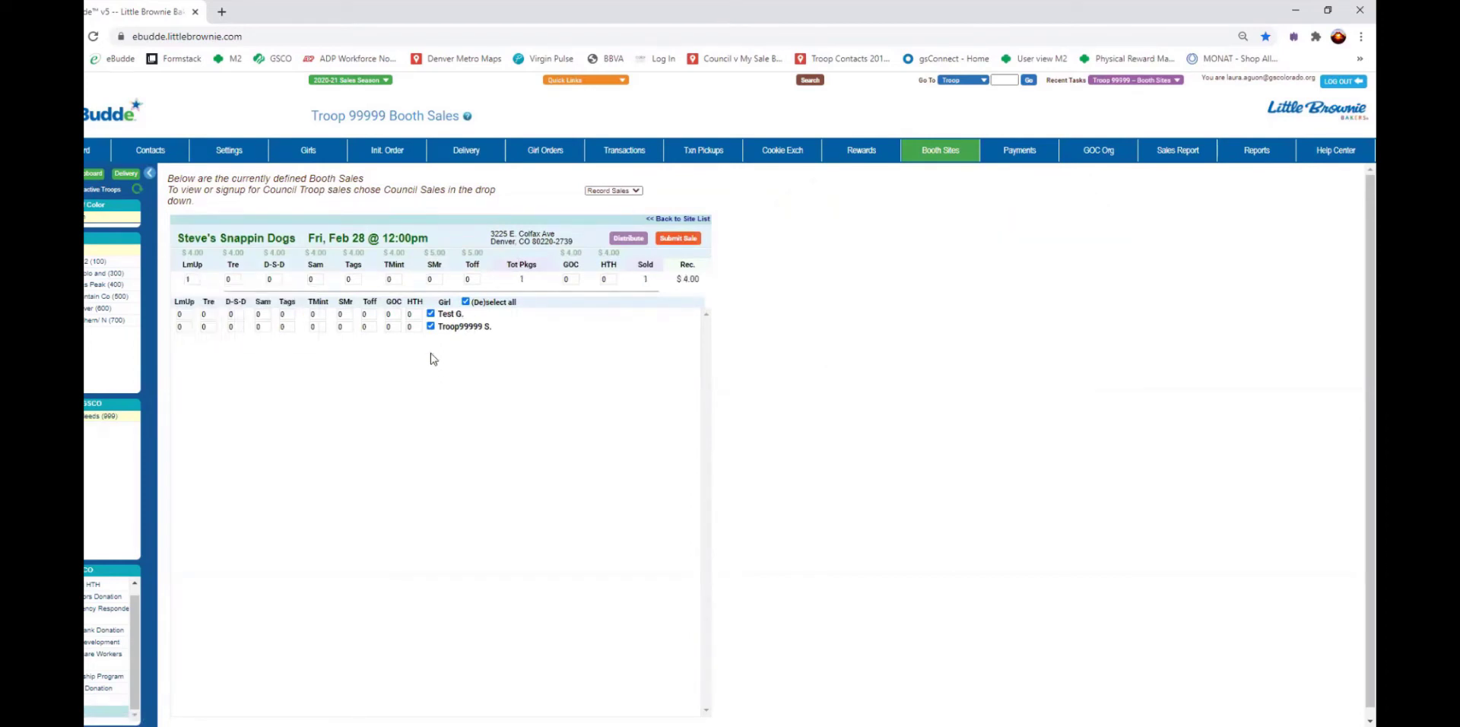
pyautogui.click(431, 327)
pyautogui.click(626, 240)
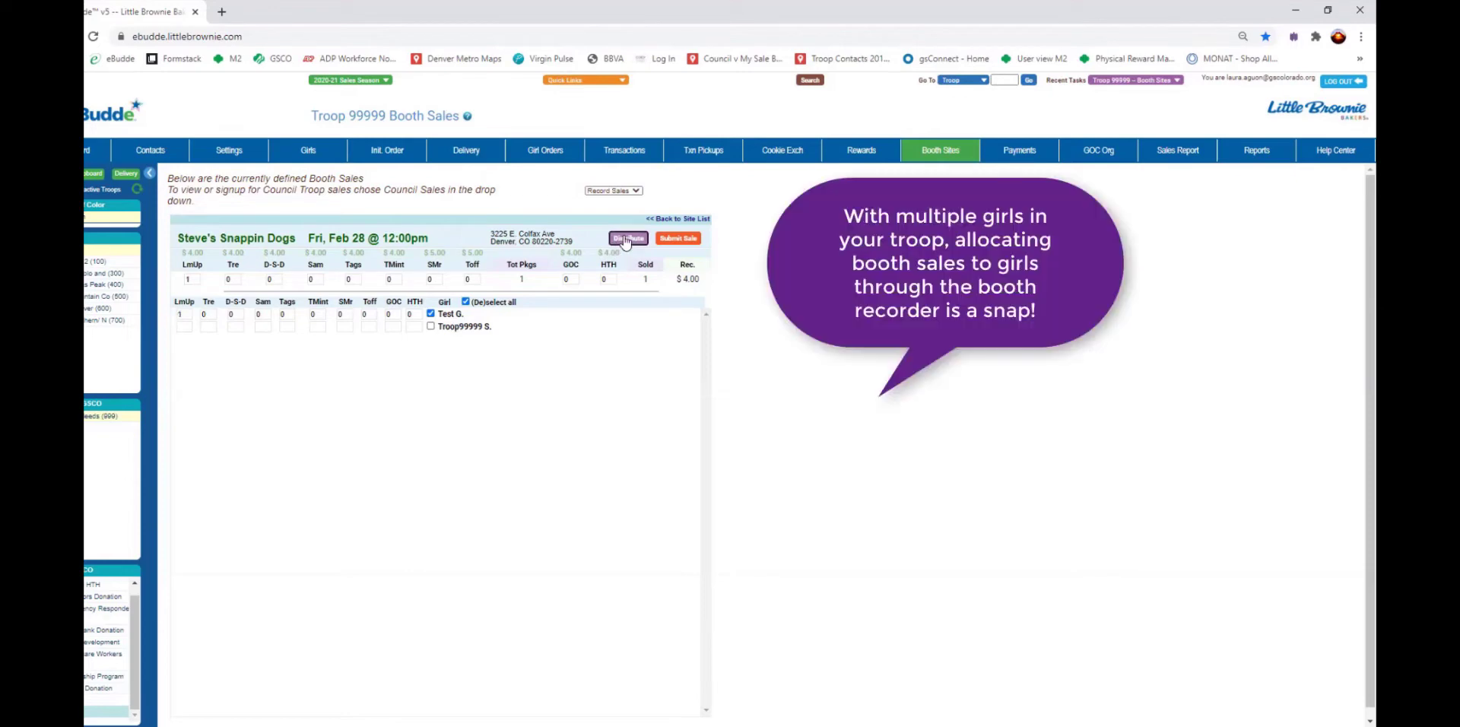
pyautogui.click(687, 240)
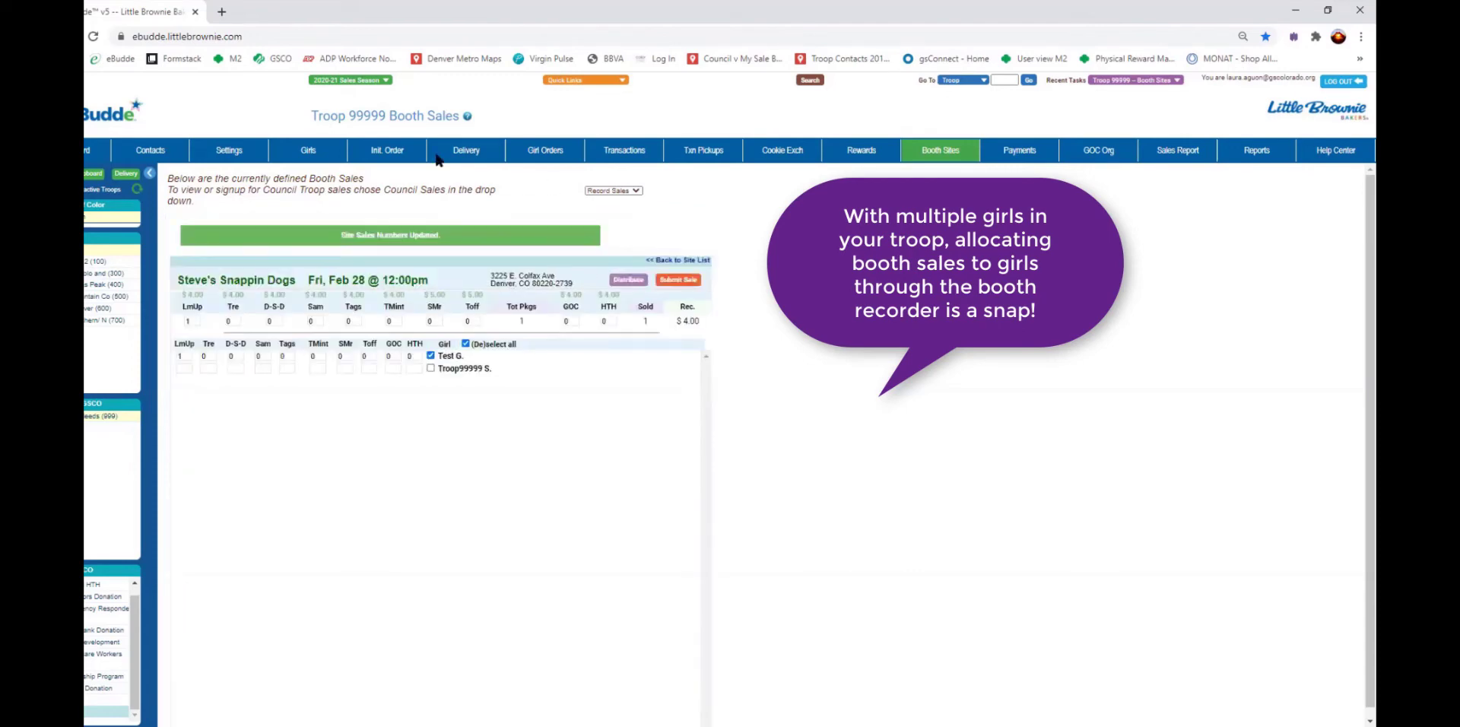
# Step: In Troop99999's girl orders, add and save a -102 paid transaction whose comment notes the March per sale moved to the receiving girl
pyautogui.click(561, 156)
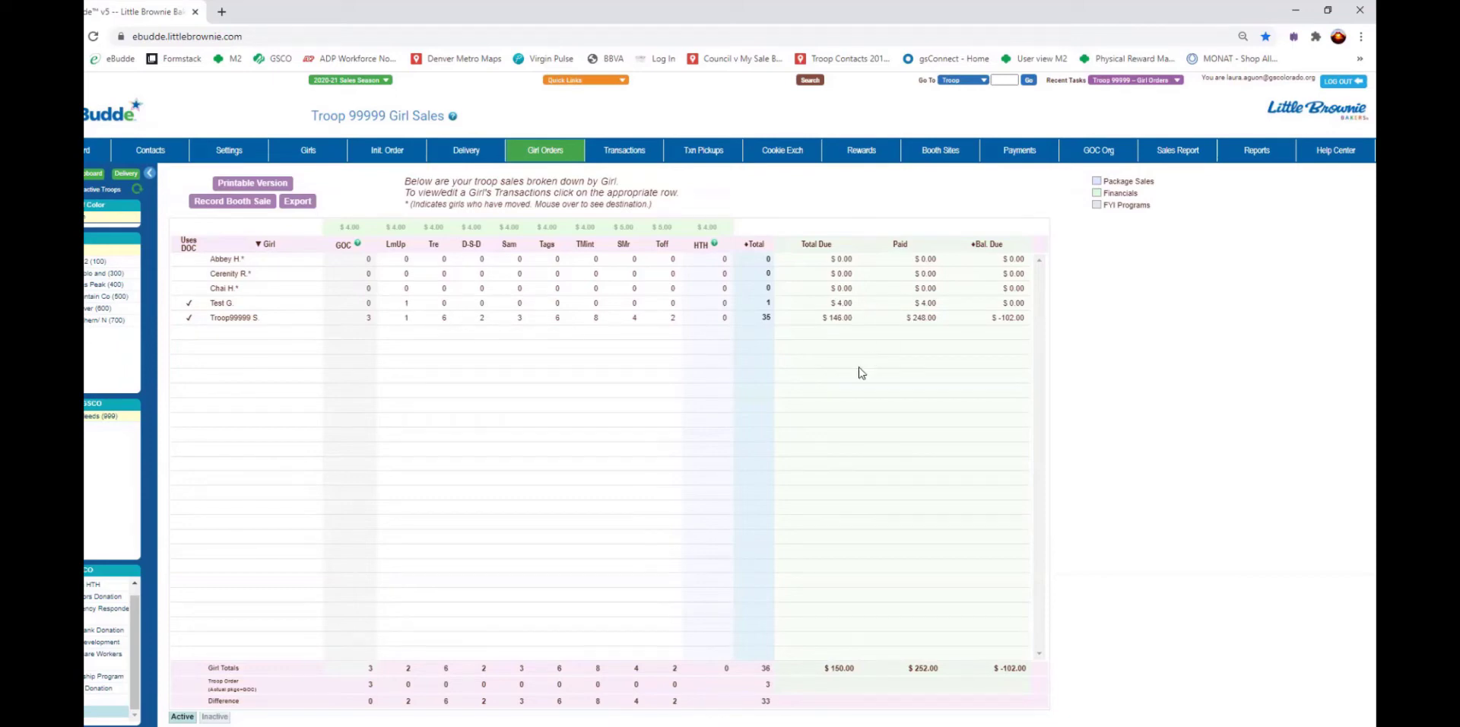
pyautogui.click(242, 321)
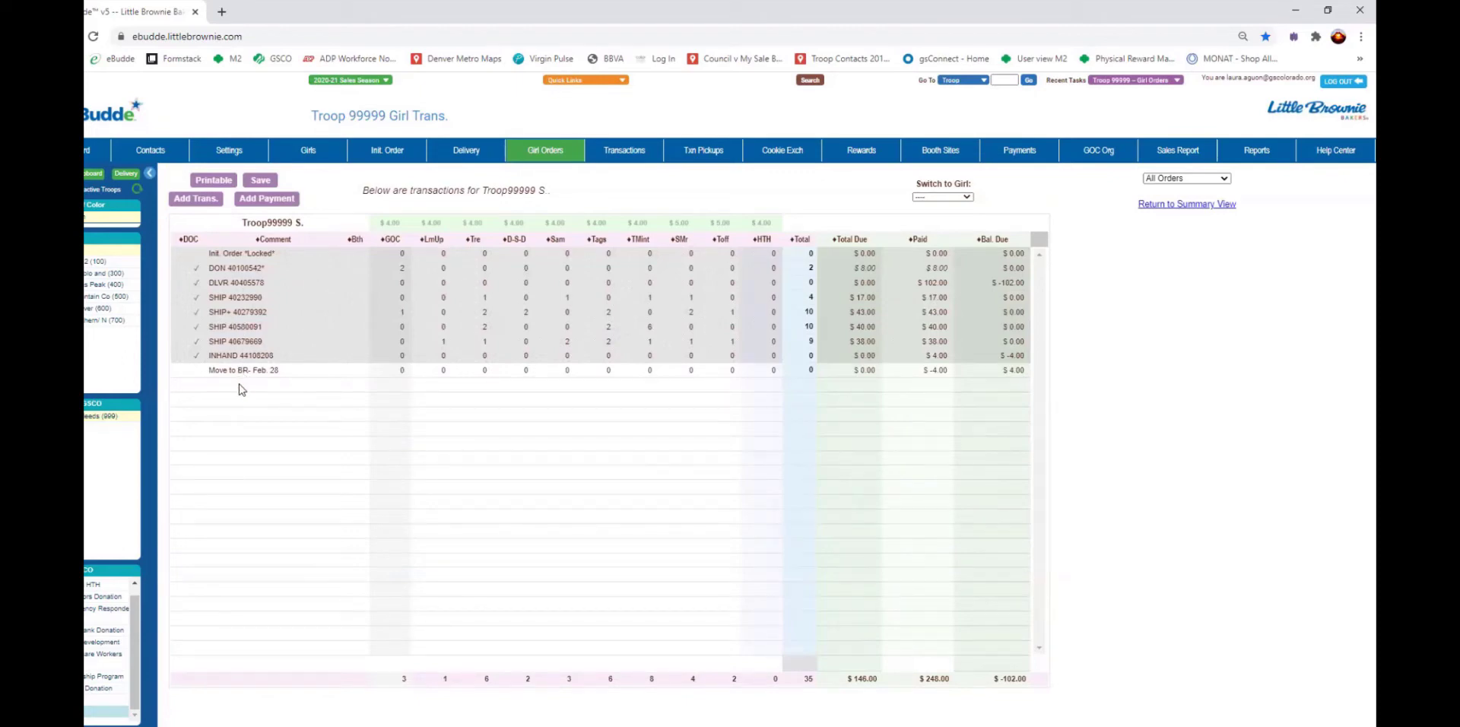
pyautogui.click(186, 199)
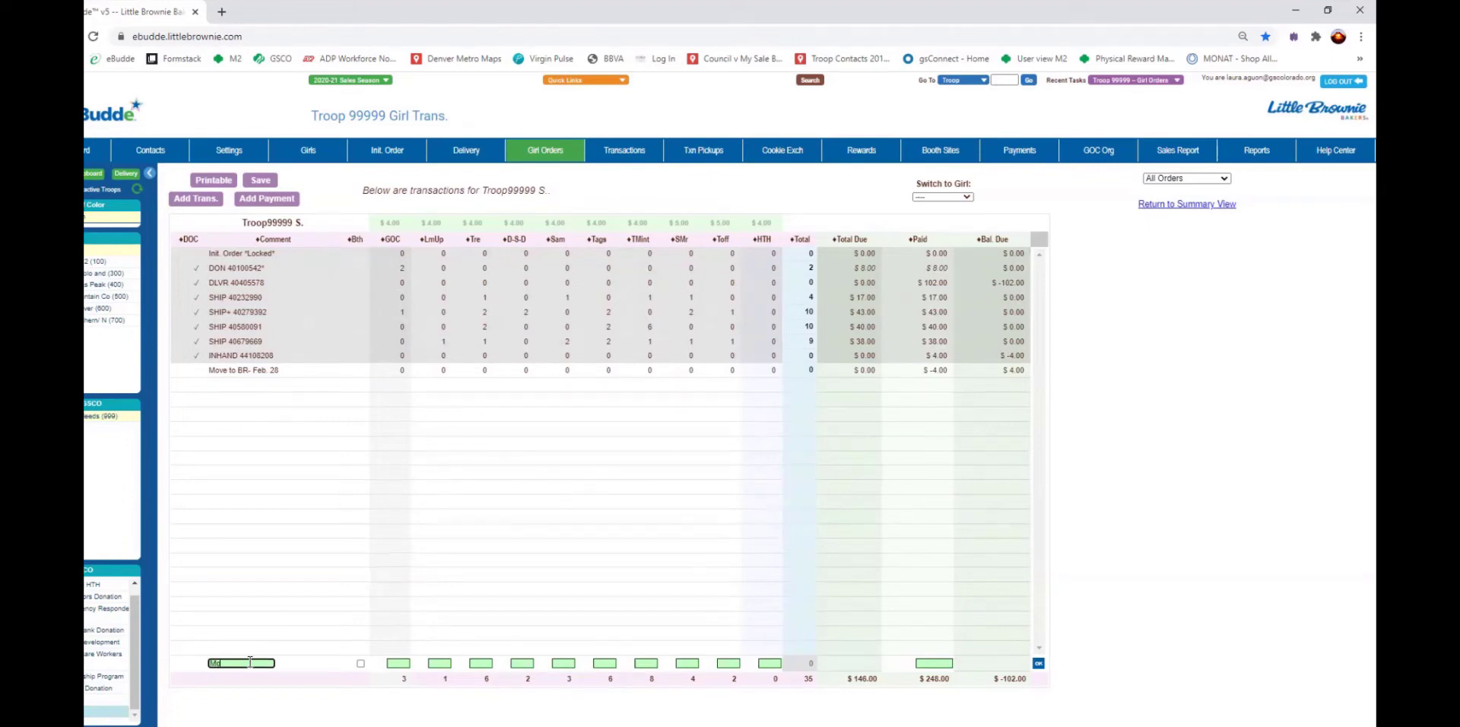
pyautogui.write('ve to April-pell sale Marchs')
pyautogui.click(947, 663)
pyautogui.click(1038, 663)
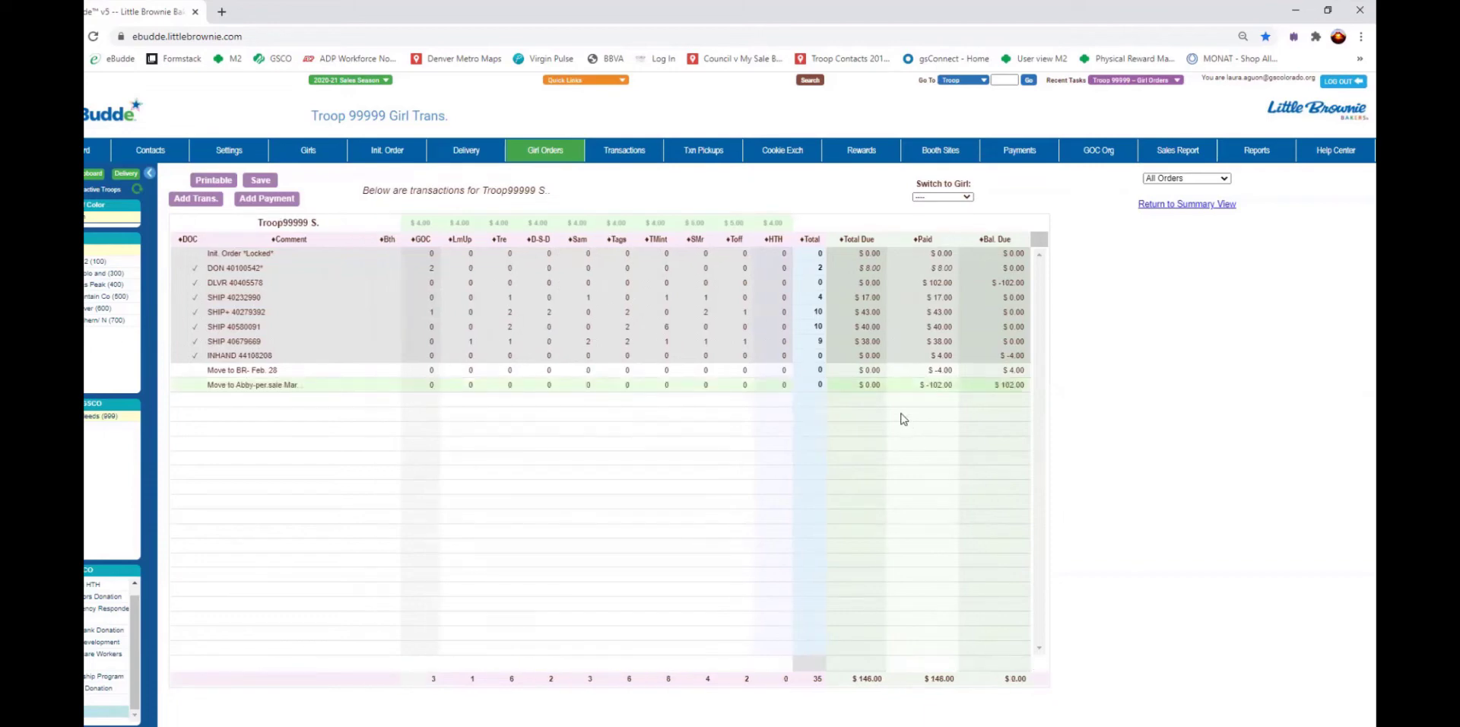
pyautogui.click(258, 180)
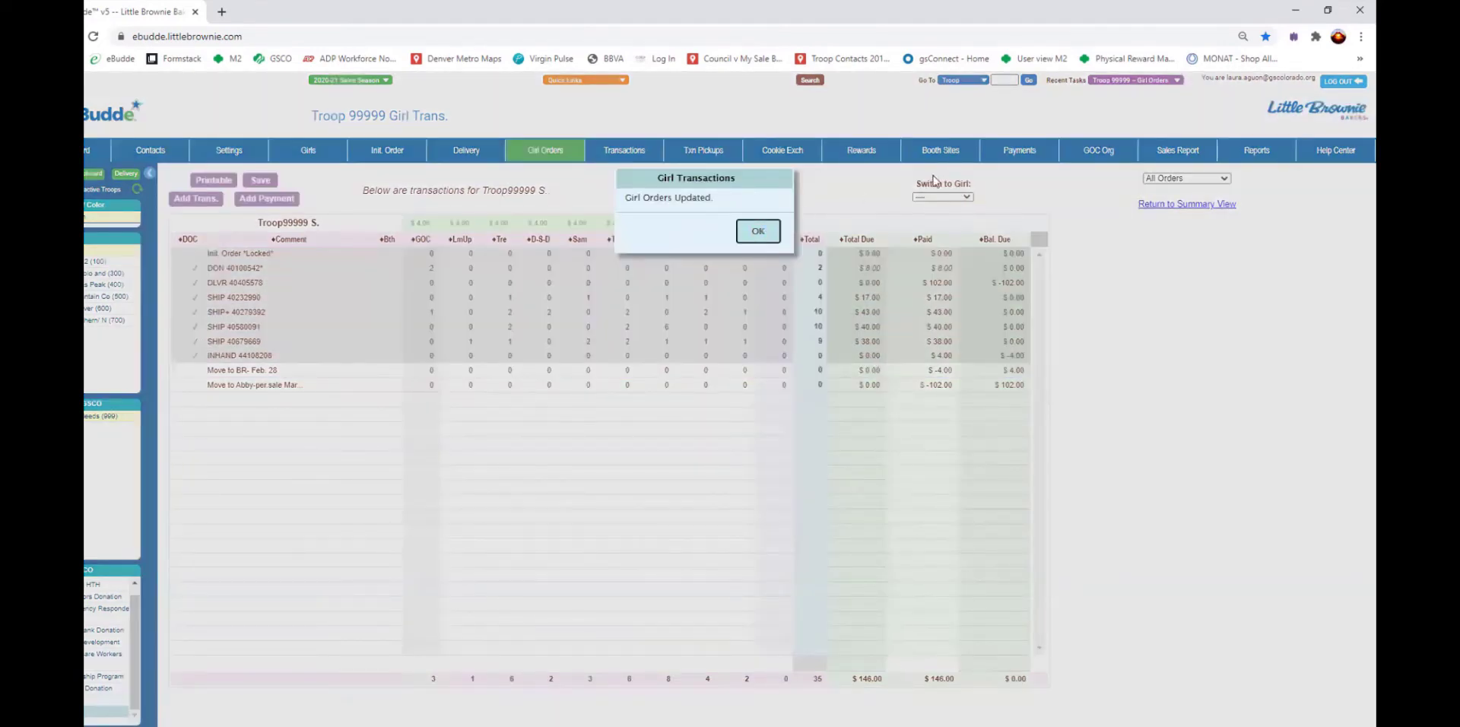
pyautogui.click(749, 231)
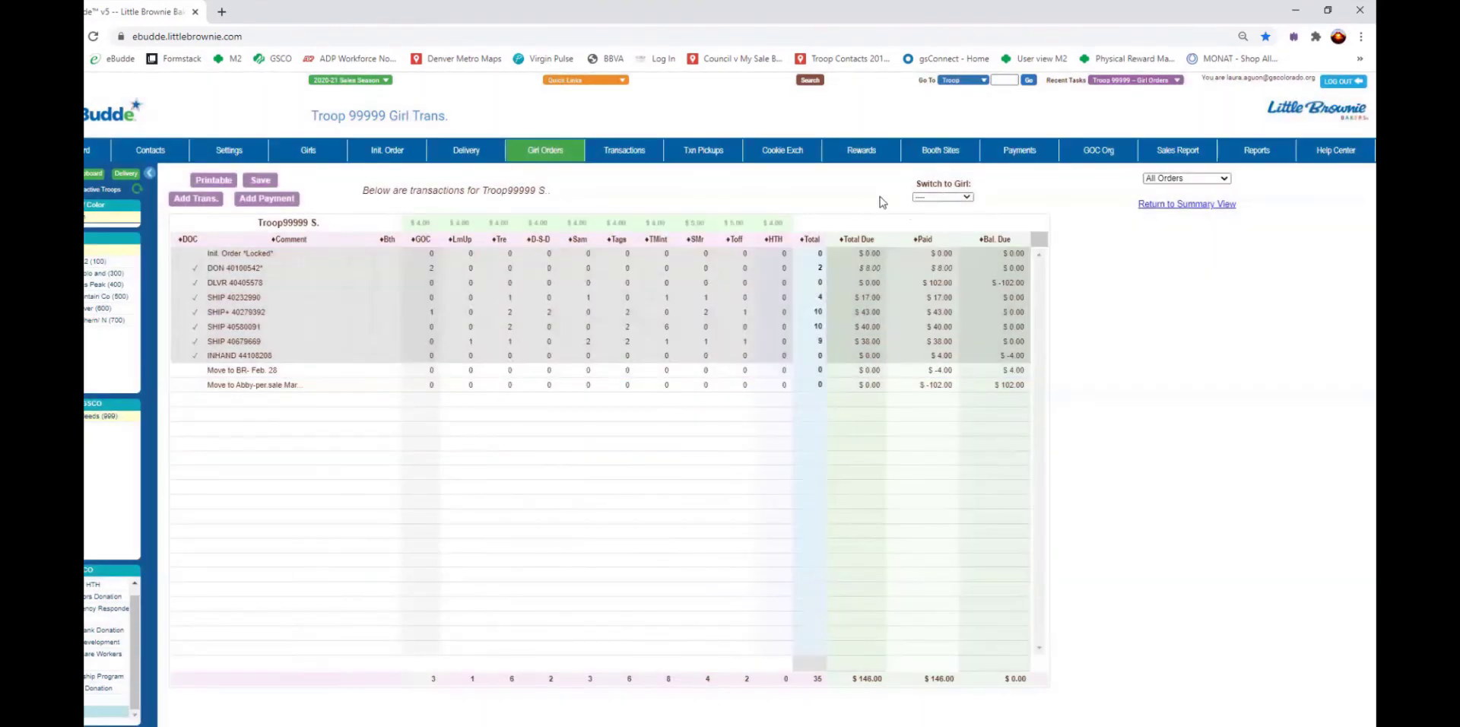
# Step: Switch to the receiving girl's orders, then add and save a transaction commented "Troop DOC-per sale March 9" with 102 paid
pyautogui.click(935, 198)
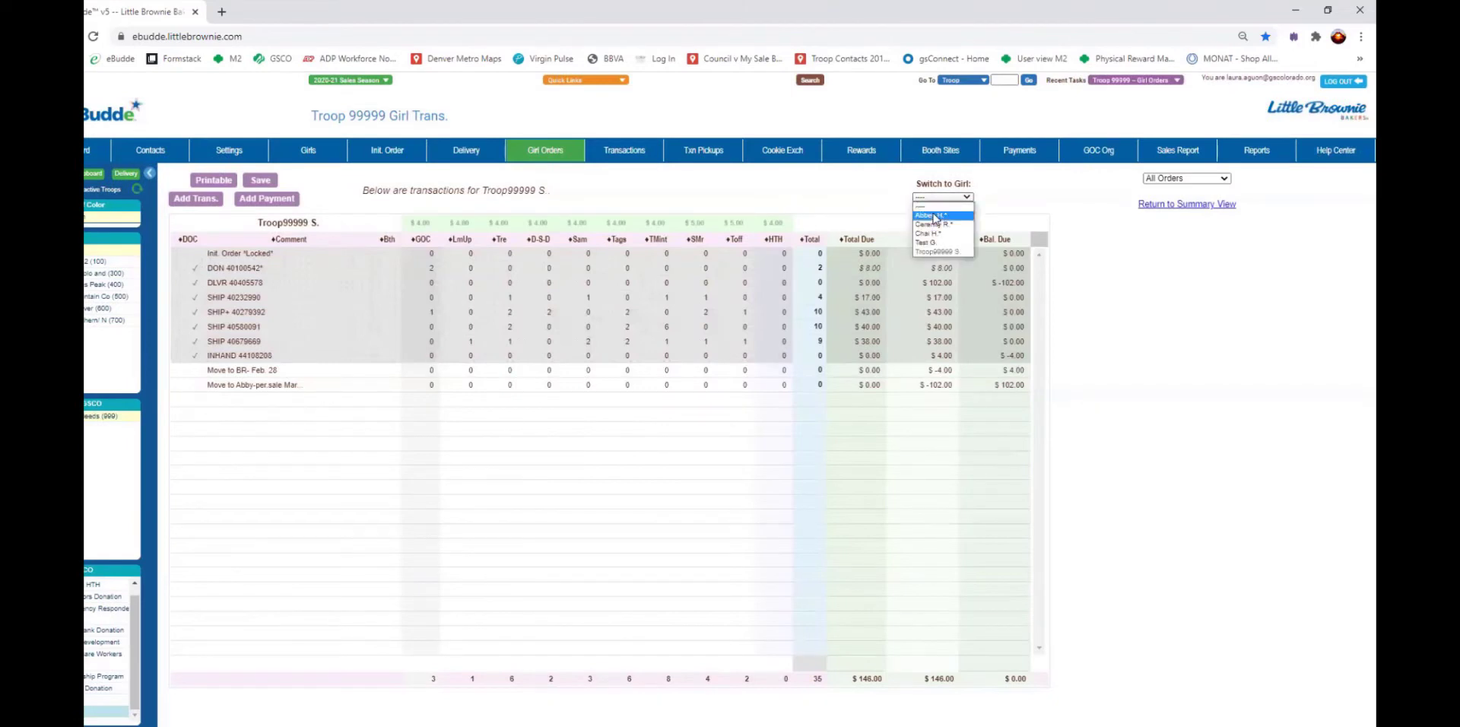
pyautogui.click(935, 216)
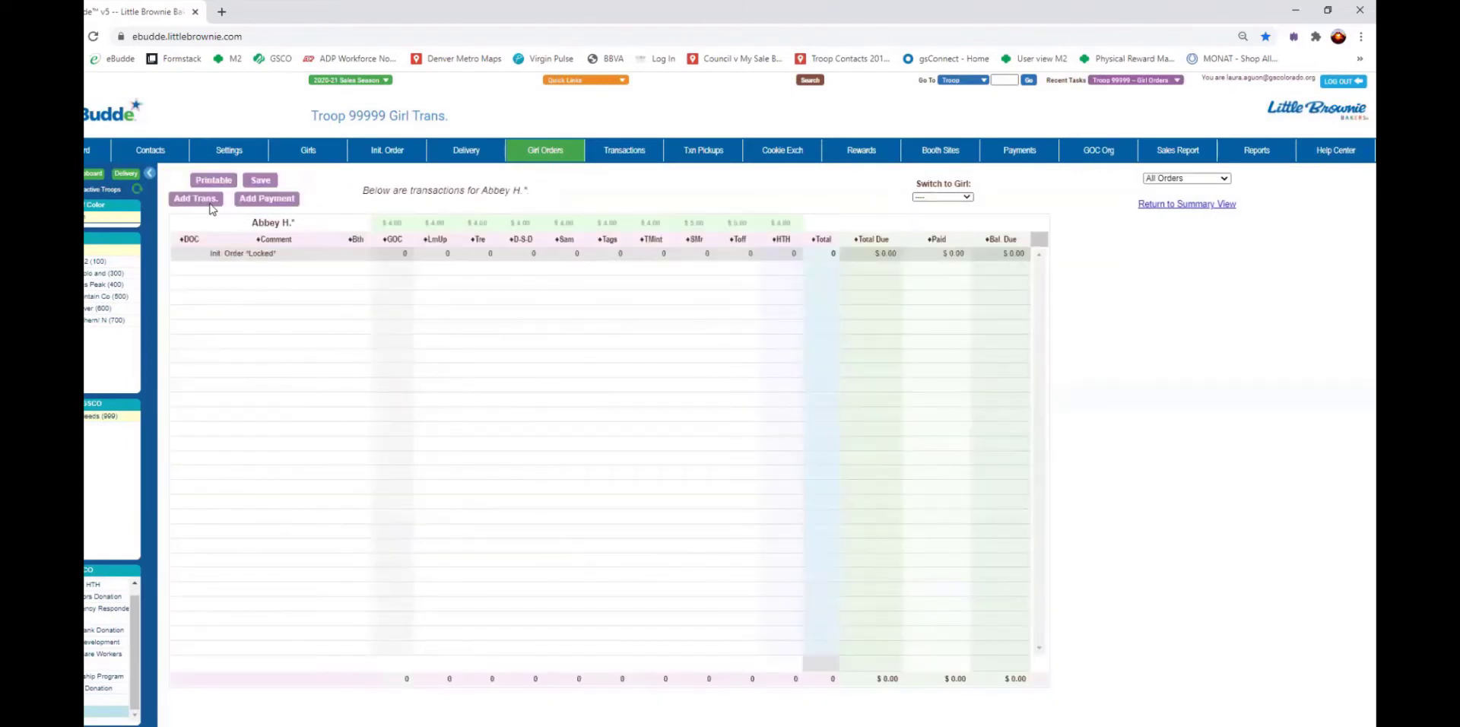
pyautogui.click(209, 202)
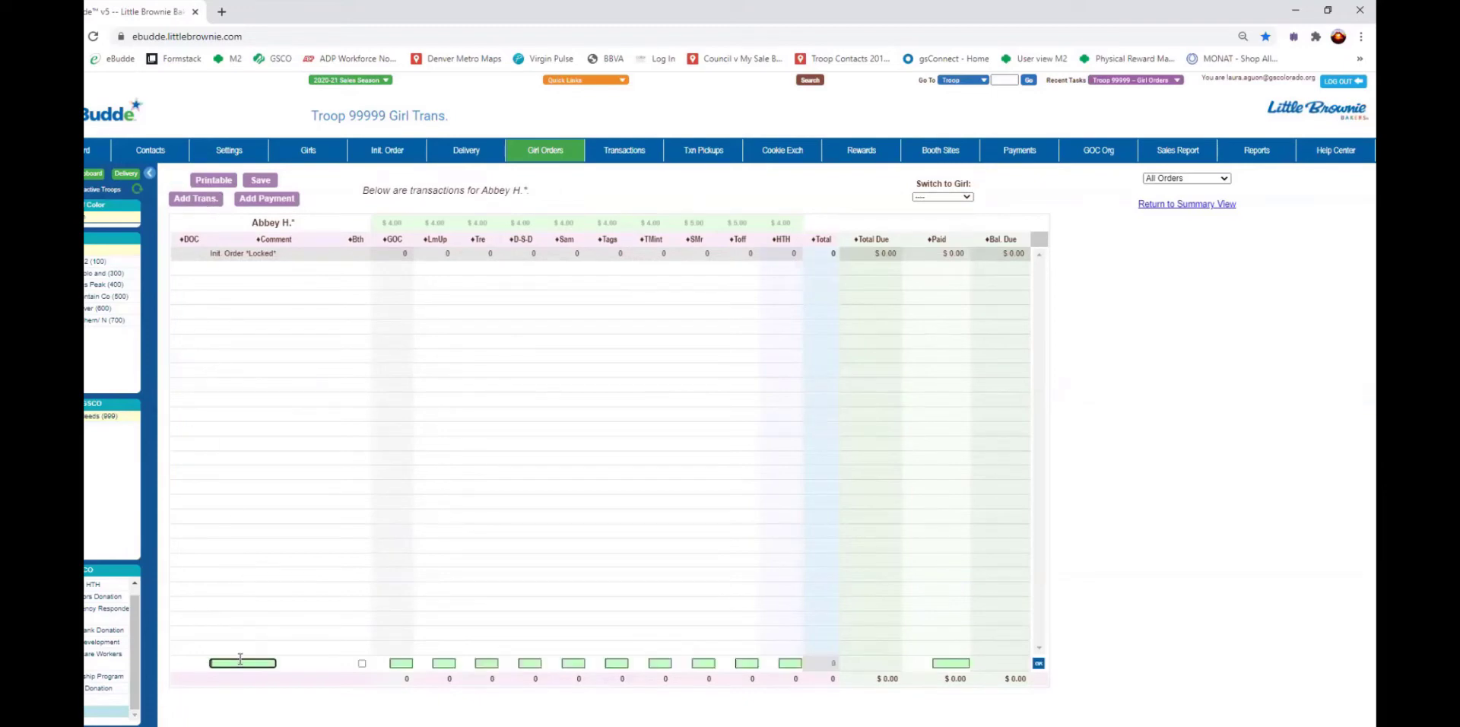
pyautogui.write('Troop DOC-per sale March 9')
pyautogui.click(941, 663)
pyautogui.write('102')
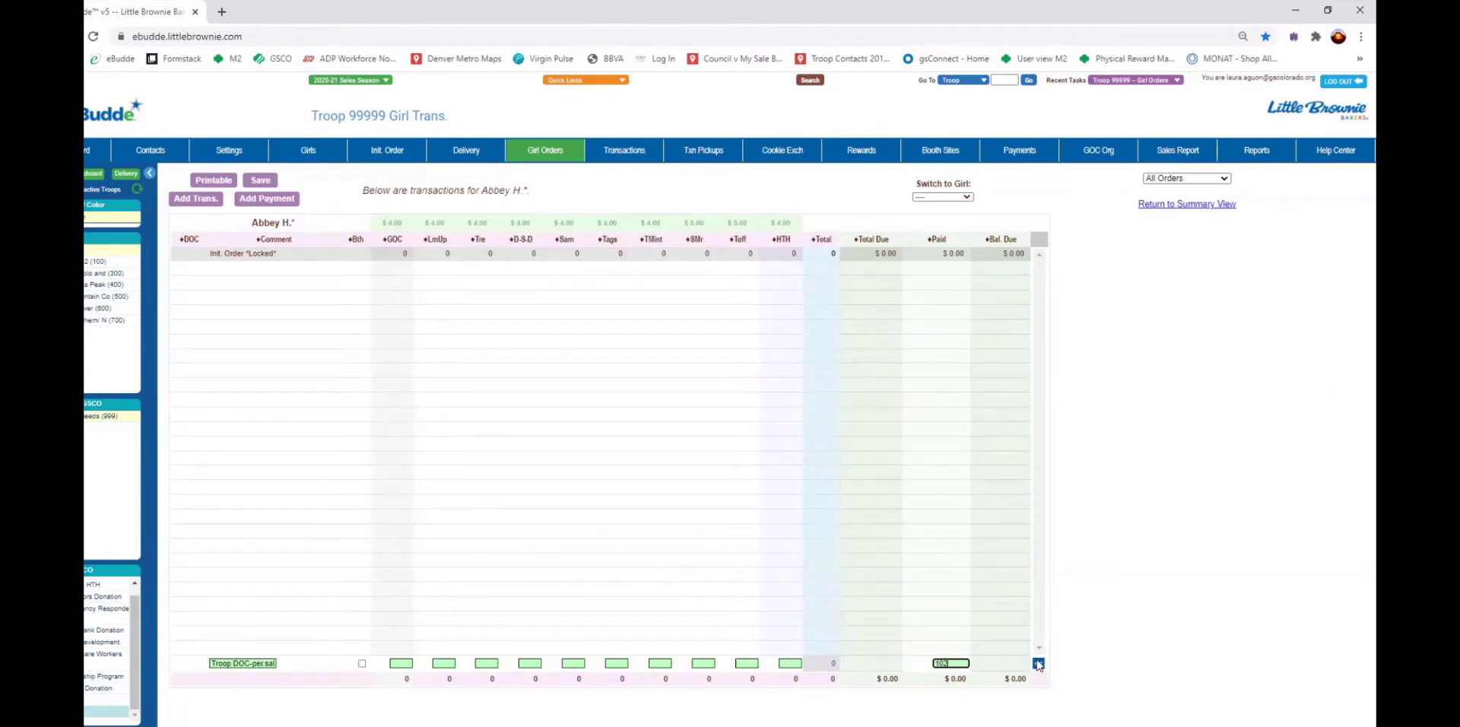
pyautogui.click(1039, 663)
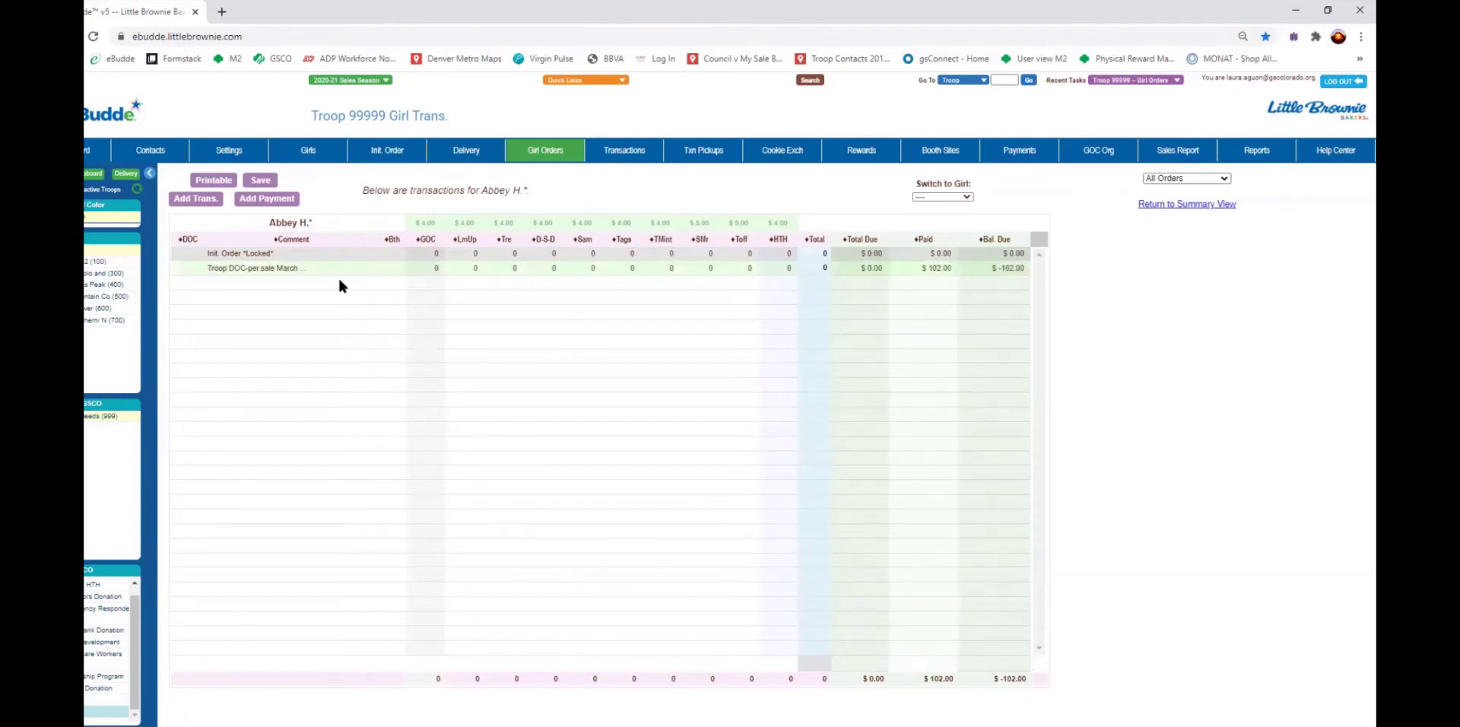
pyautogui.click(262, 181)
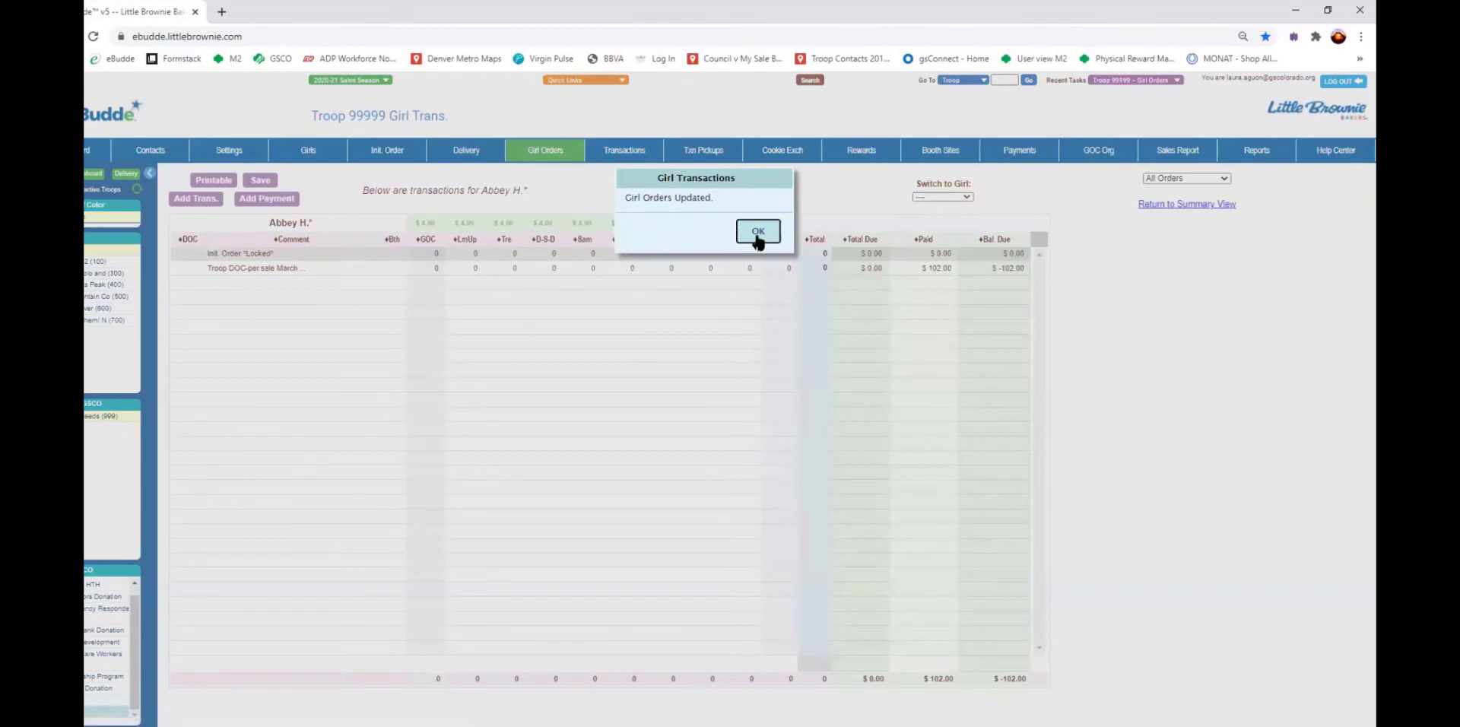
pyautogui.click(754, 231)
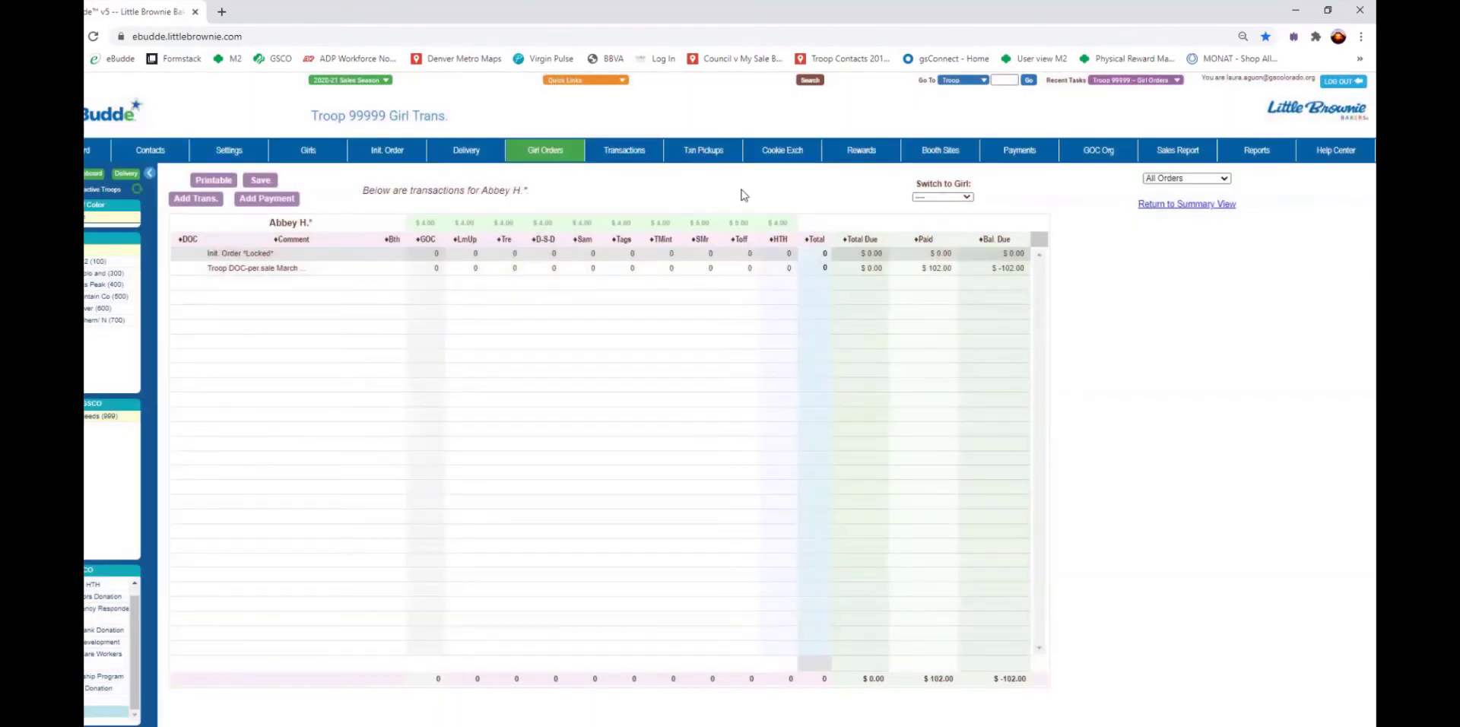
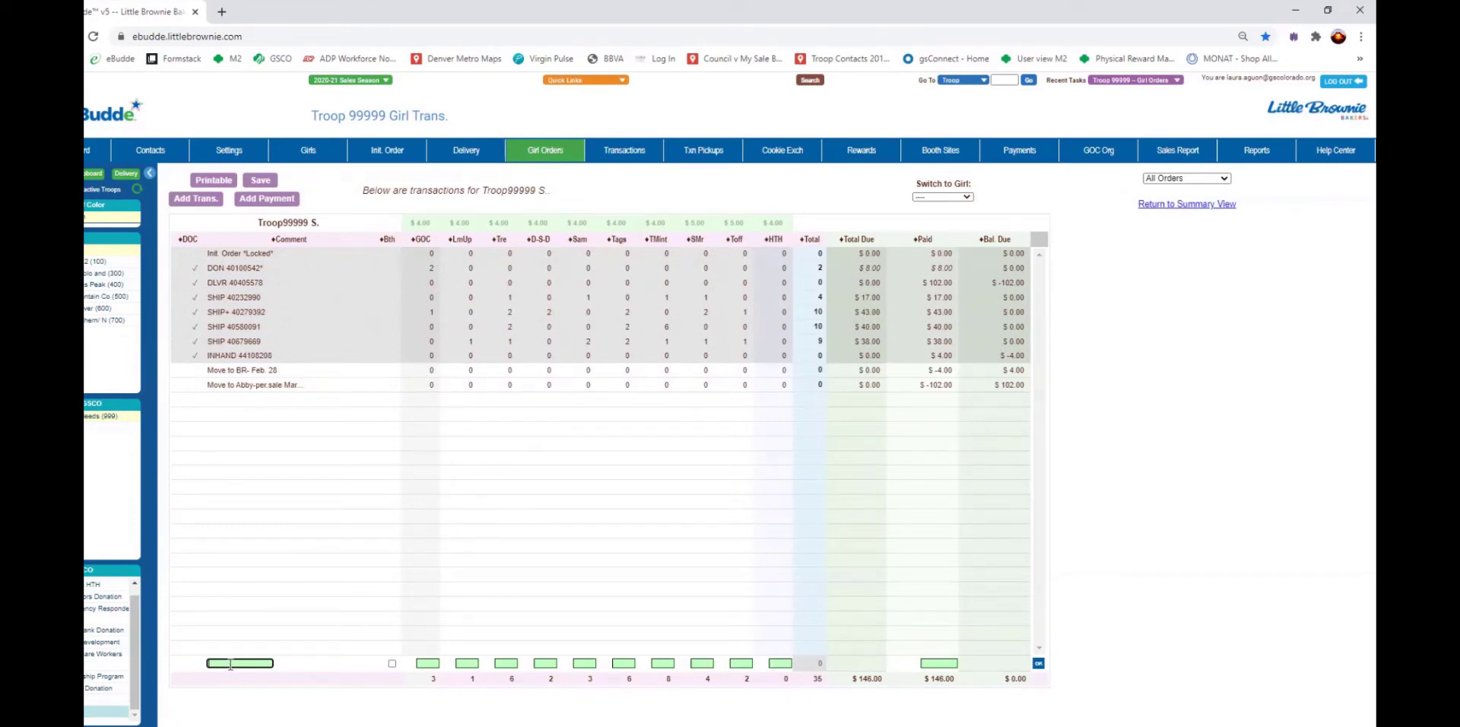
# Step: Enter "Move to troop-total DOC March 9" as the comment of a new Troop99999 transaction
pyautogui.write('Mo')
pyautogui.write('ve to')
pyautogui.write(' troo')
pyautogui.write('p-toal')
pyautogui.write('tal DOC')
pyautogui.write(' March 9')
# Step: Enter package quantities of GOC -3, LmUp -1, Tre -6, D-S-D -2, Sam -3, Tags -6, TMint -8, SMr -4 and Toff -2
pyautogui.click(438, 663)
pyautogui.press('Tab')
pyautogui.write('-1')
pyautogui.press('Tab')
pyautogui.press('Tab')
pyautogui.write('-2')
pyautogui.press('Tab')
pyautogui.write('-3')
pyautogui.press('Tab')
pyautogui.write('-6')
pyautogui.press('Tab')
pyautogui.write('-8')
pyautogui.press('Tab')
pyautogui.write('-4')
pyautogui.press('Tab')
pyautogui.write('-2')
# Step: Set the transaction's paid amount to -146, add it to Troop99999's orders and save
pyautogui.press('Tab')
pyautogui.press('Tab')
pyautogui.write('-14')
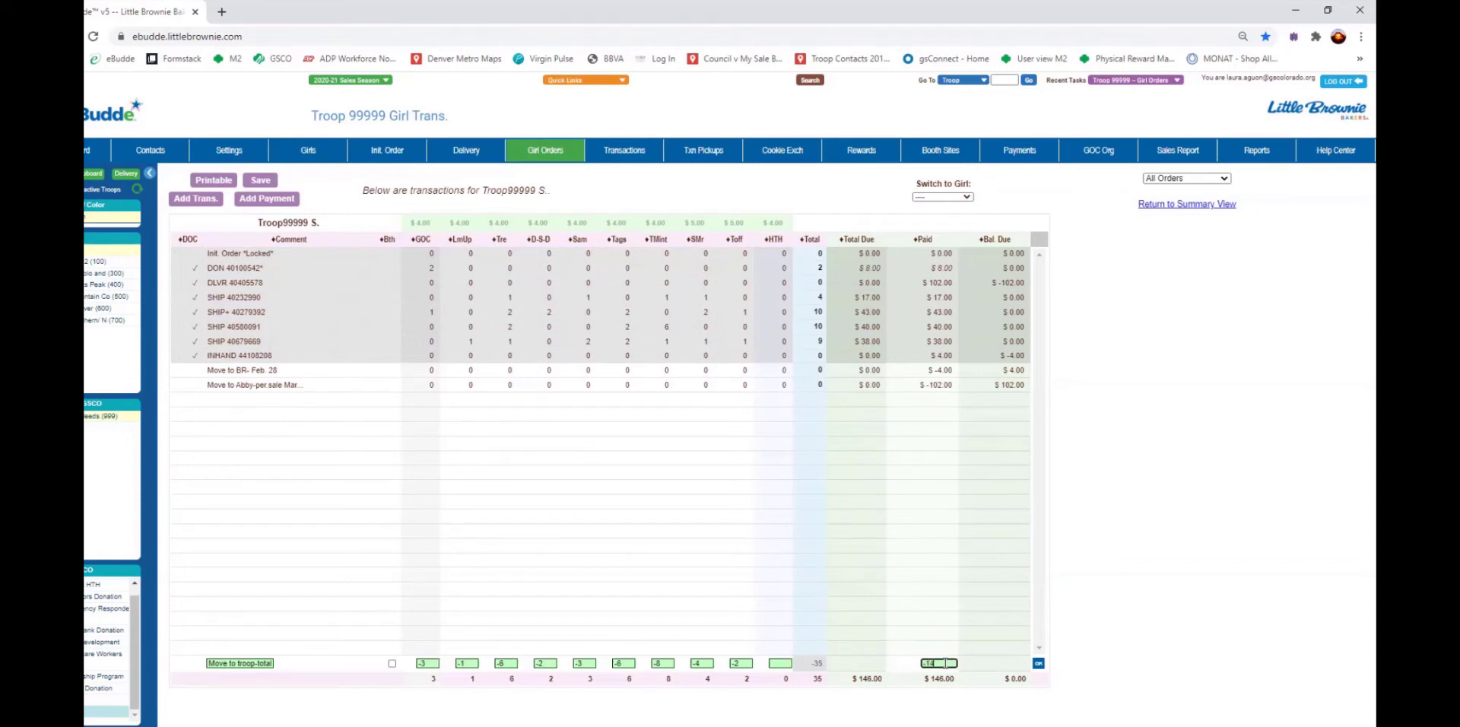
pyautogui.write('6')
pyautogui.click(1039, 664)
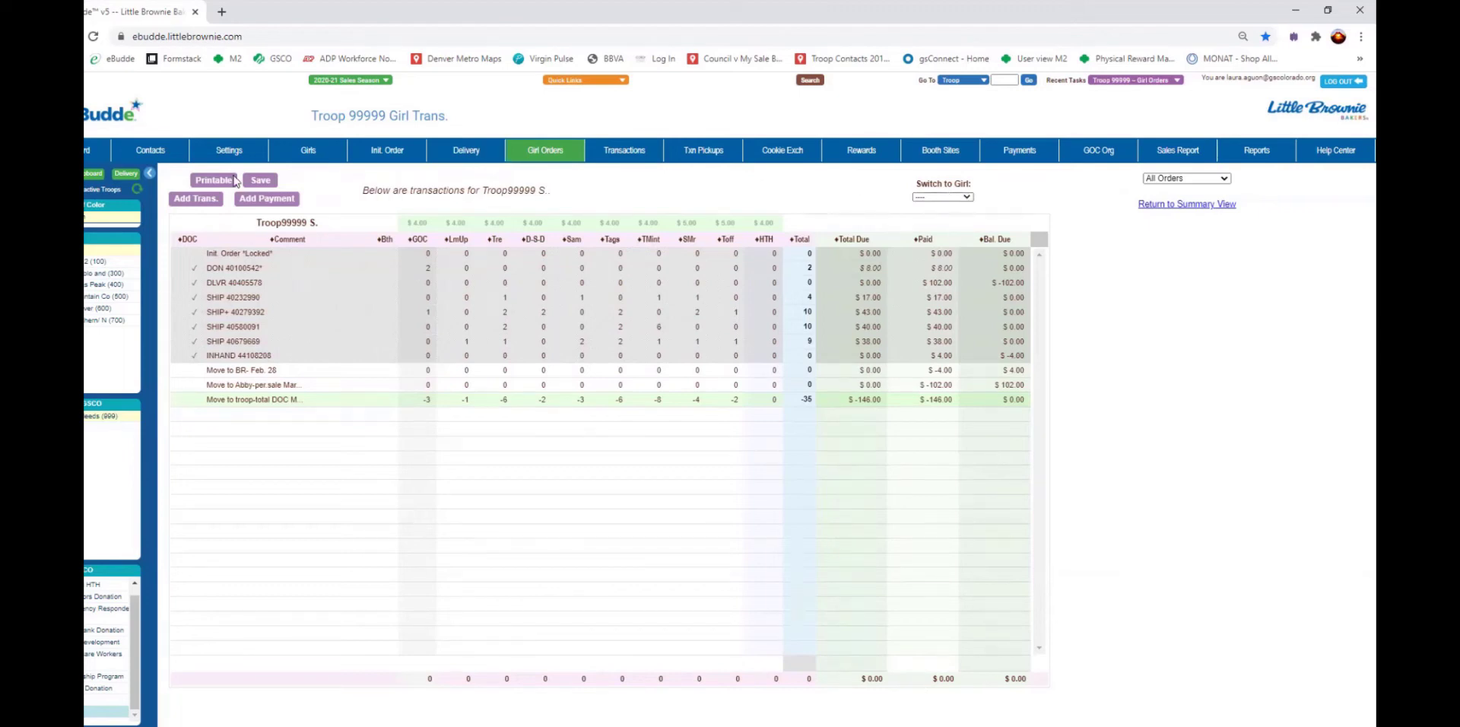
pyautogui.click(262, 180)
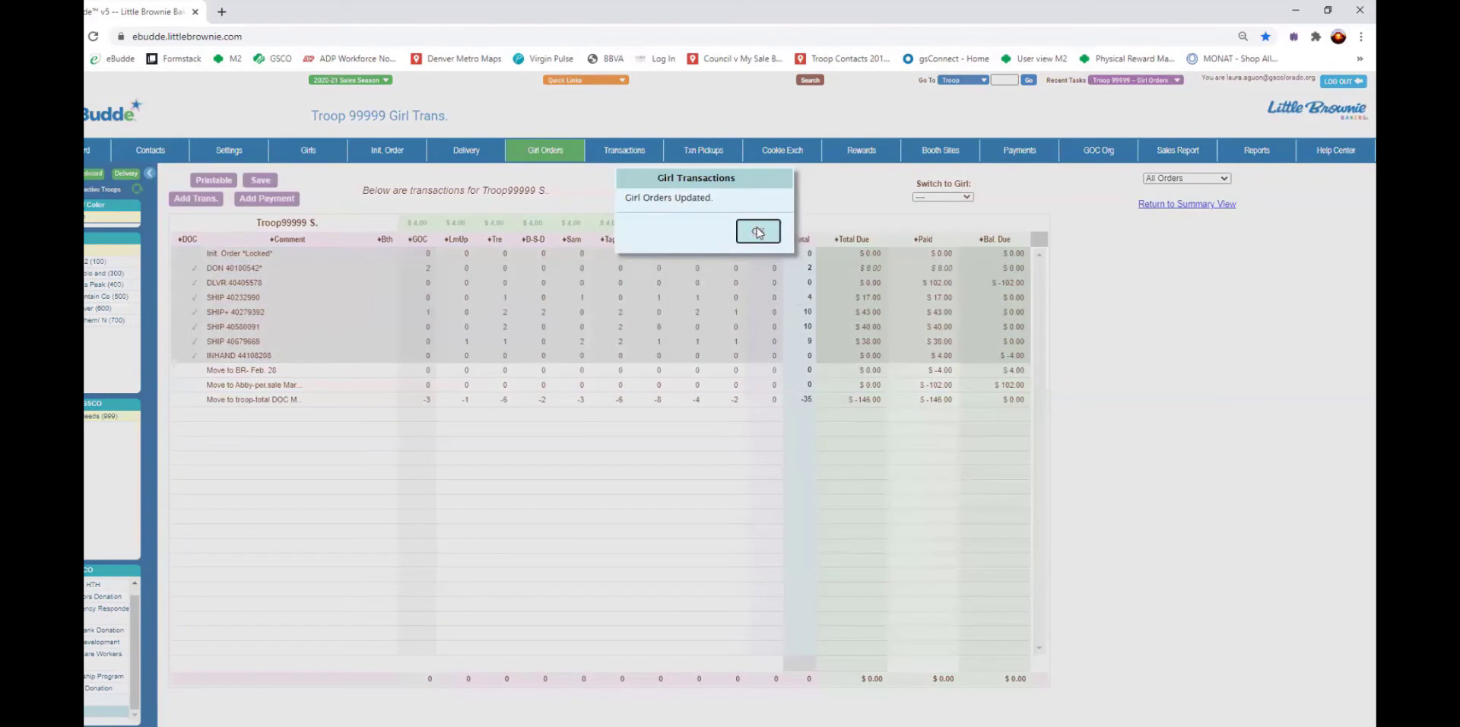
pyautogui.click(758, 234)
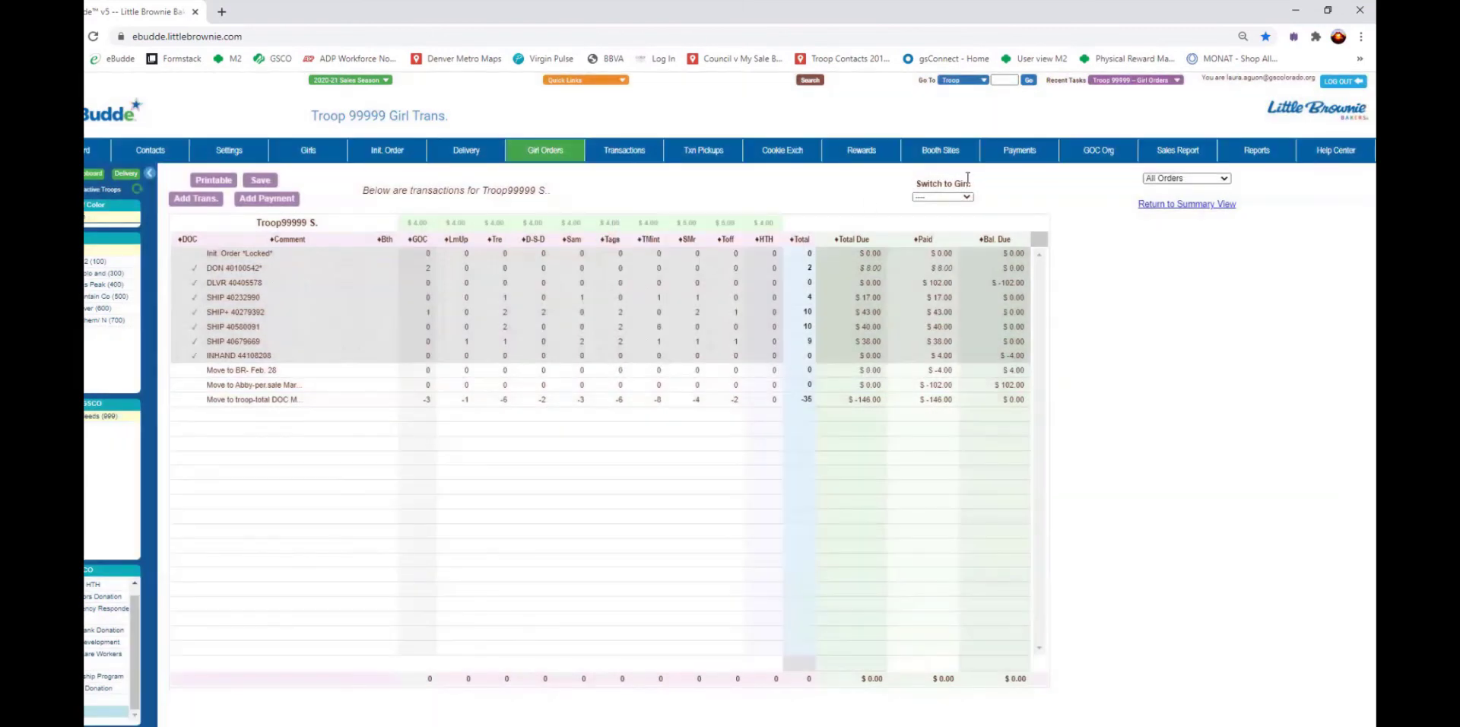
# Step: Switch to the first listed girl's orders and enter "Troop DOC-total March 5" as a new transaction's comment
pyautogui.click(961, 197)
pyautogui.click(957, 218)
pyautogui.click(199, 201)
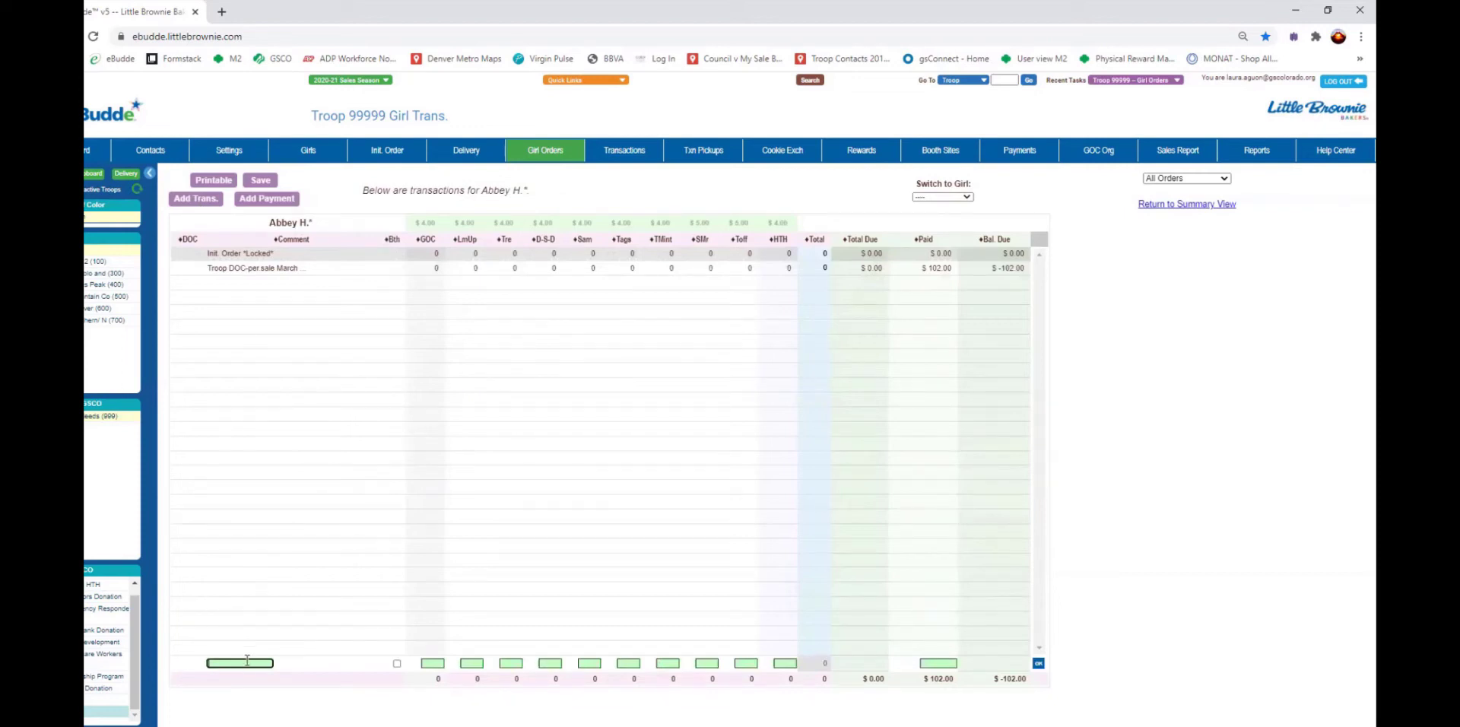
pyautogui.write('Troop DOC')
pyautogui.write('-')
pyautogui.write('to')
pyautogui.write('atal M')
pyautogui.press('Left')
pyautogui.press('Left')
pyautogui.press('Left')
pyautogui.press('Left')
pyautogui.press('Left')
pyautogui.press('BackSpace')
pyautogui.press('End')
pyautogui.write('arch 9')
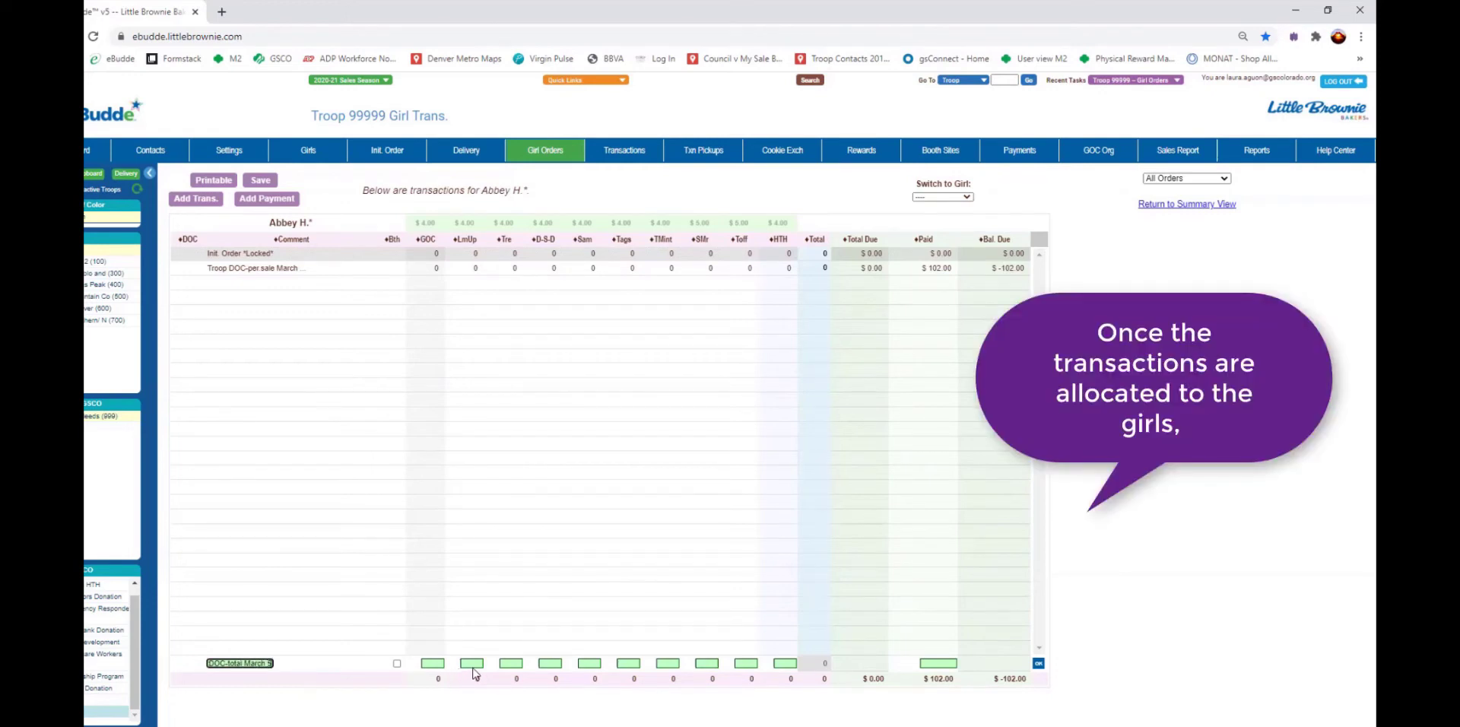
# Step: Enter GOC 3 and LmUp 5 with 32 paid, add the transaction to the first girl's orders and save
pyautogui.click(436, 663)
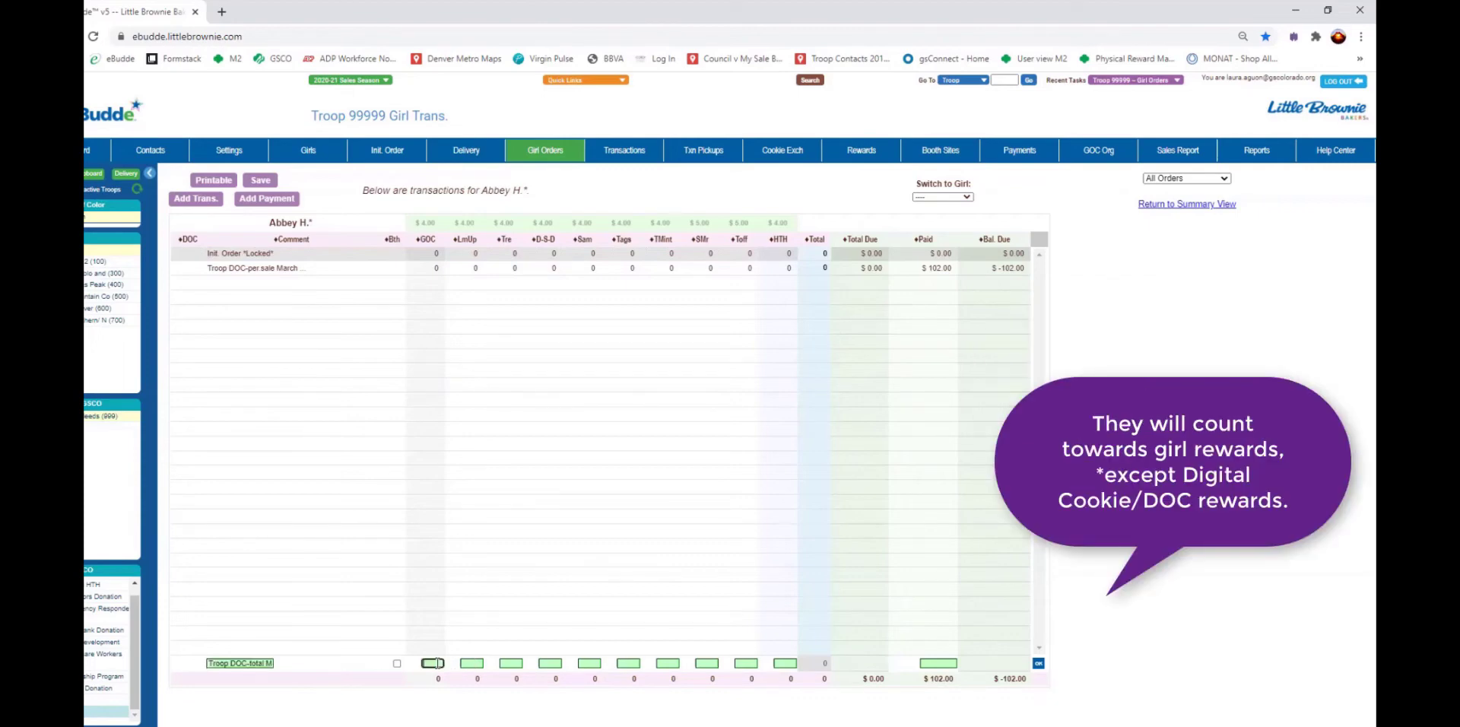
pyautogui.write('3')
pyautogui.click(510, 664)
pyautogui.click(473, 664)
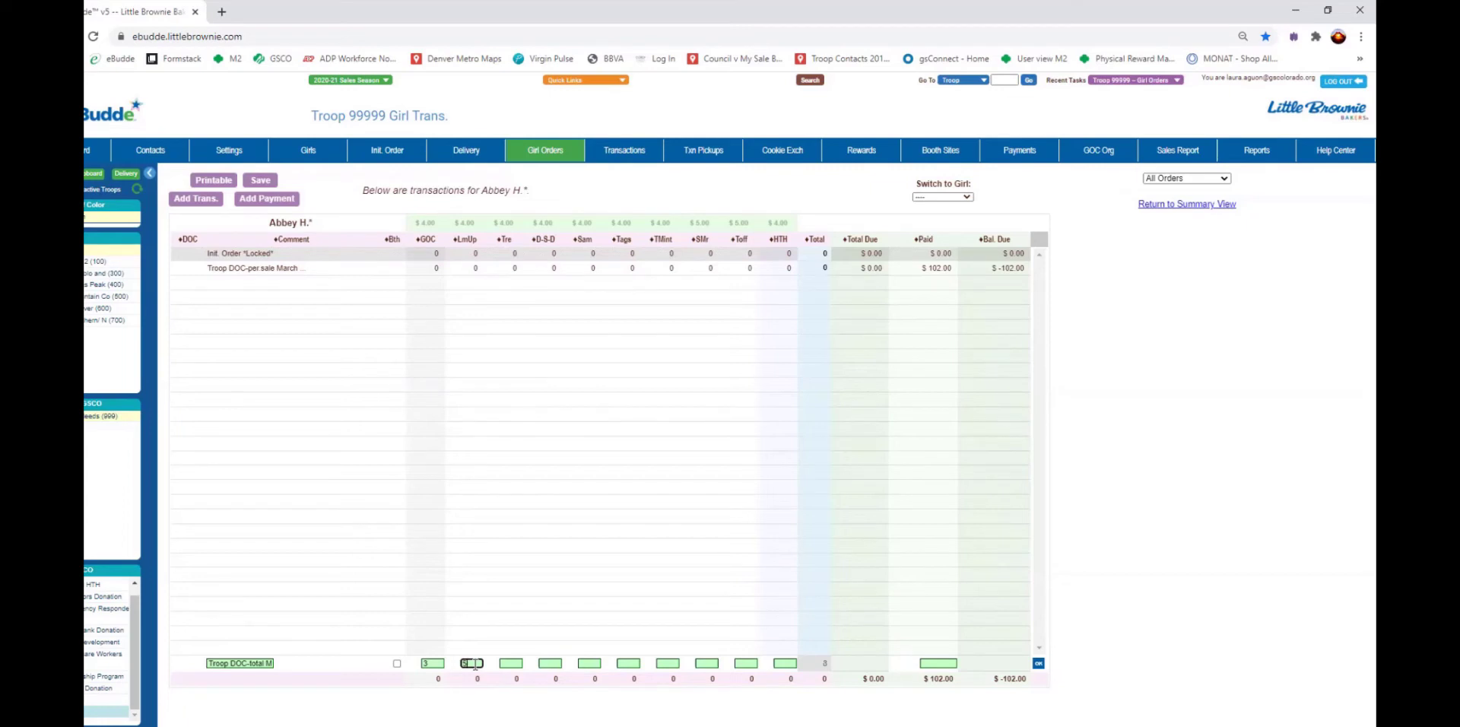
pyautogui.click(941, 663)
pyautogui.click(1038, 663)
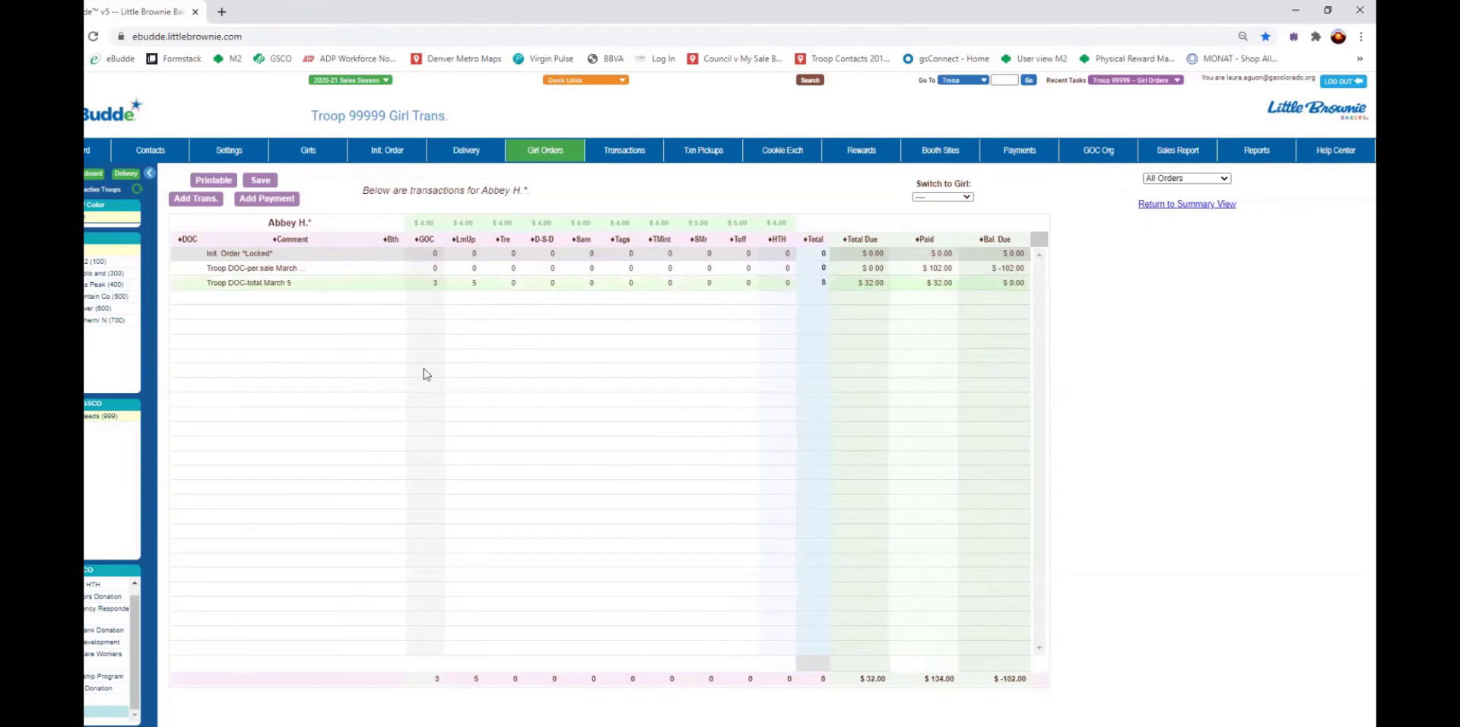
pyautogui.click(259, 179)
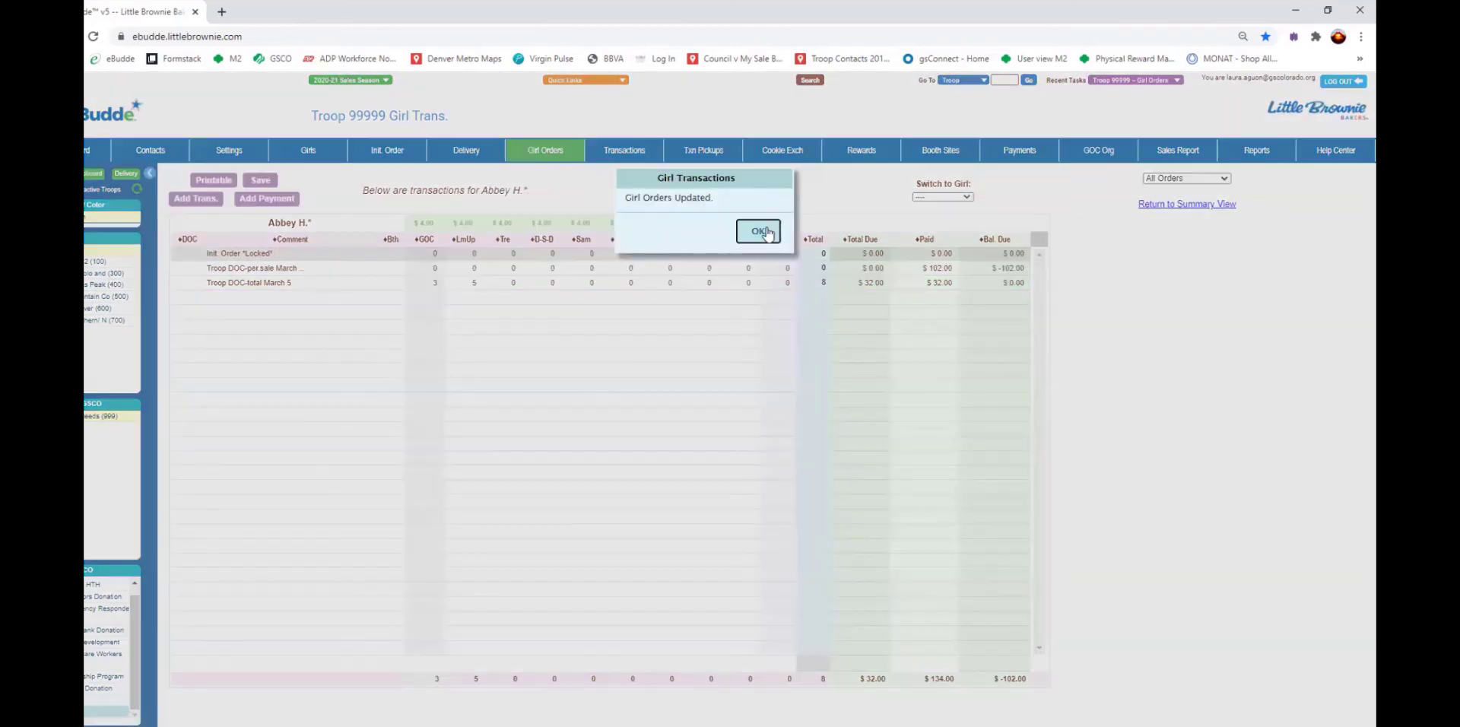
pyautogui.click(758, 230)
# Step: Switch to the second listed girl's orders and enter "Troop DOC-Total March 5" as a new transaction's comment
pyautogui.click(930, 196)
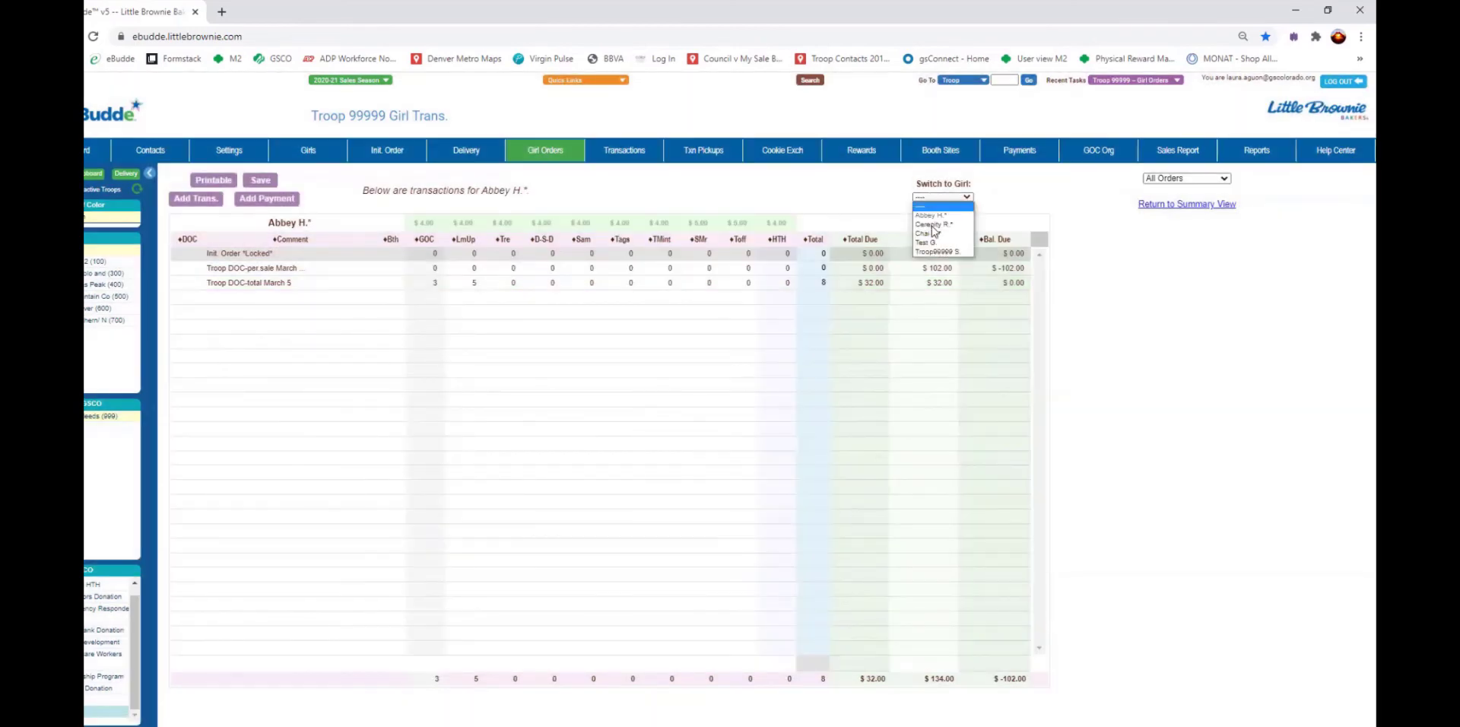
pyautogui.click(933, 224)
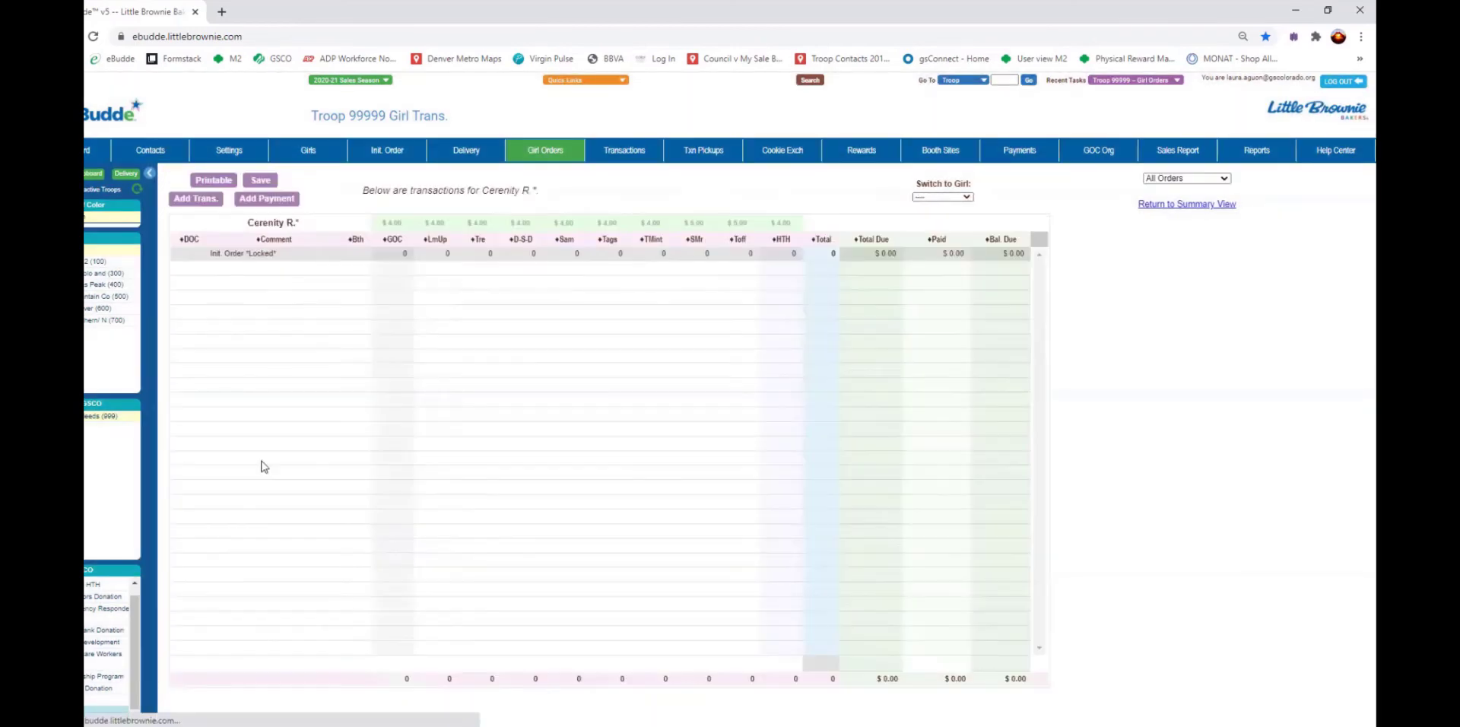
pyautogui.click(199, 200)
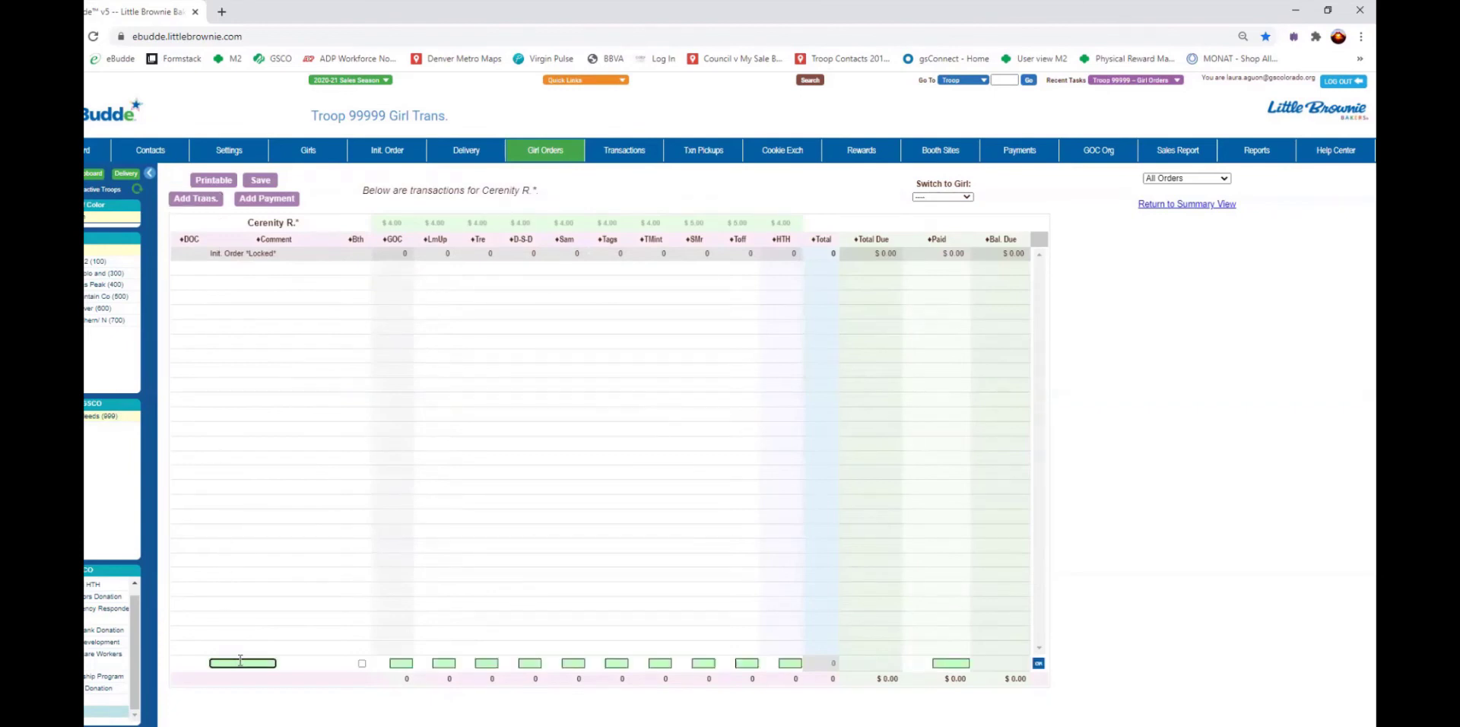
pyautogui.write('Troop DOC')
pyautogui.press('BackSpace')
pyautogui.press('BackSpace')
# Step: Enter Tre 8 with 32 paid, add the transaction to the second girl's orders and save
pyautogui.click(487, 663)
pyautogui.write('8')
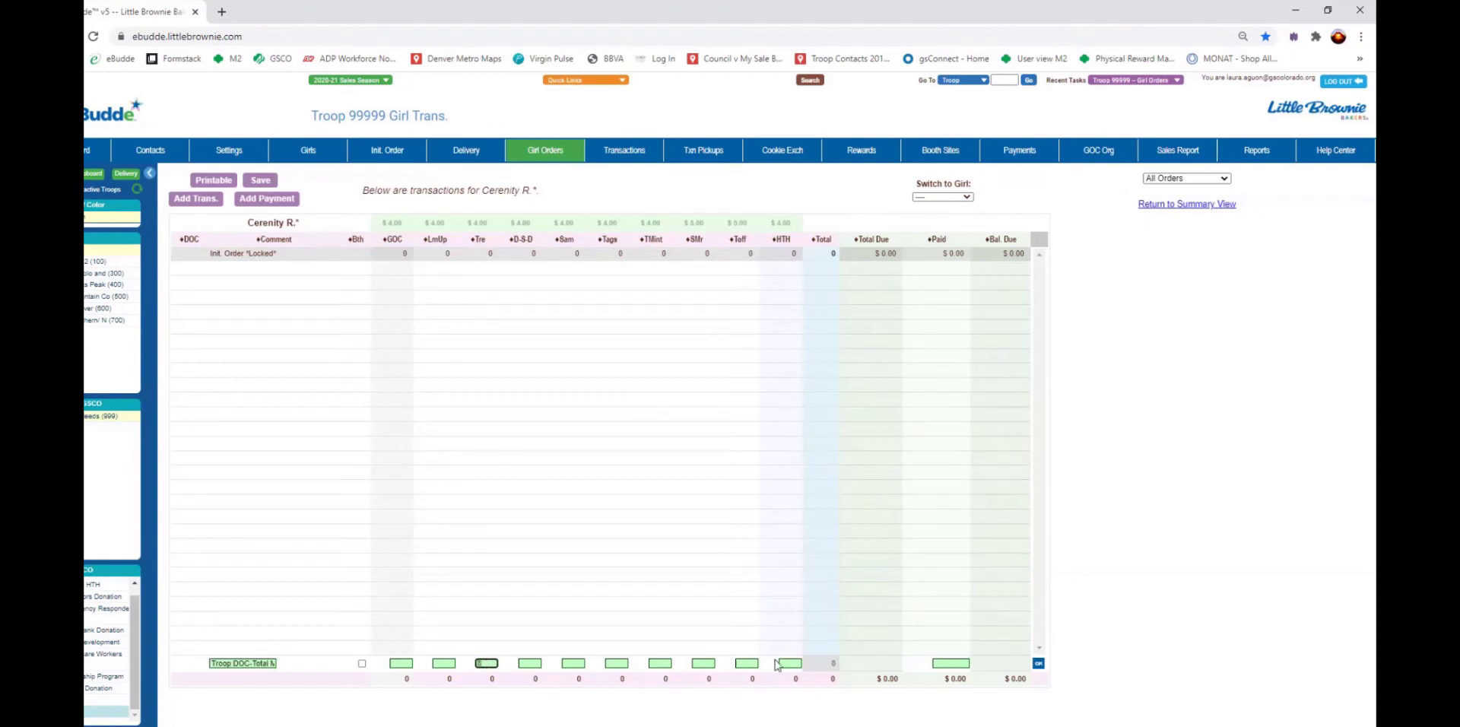
pyautogui.click(940, 664)
pyautogui.click(1037, 664)
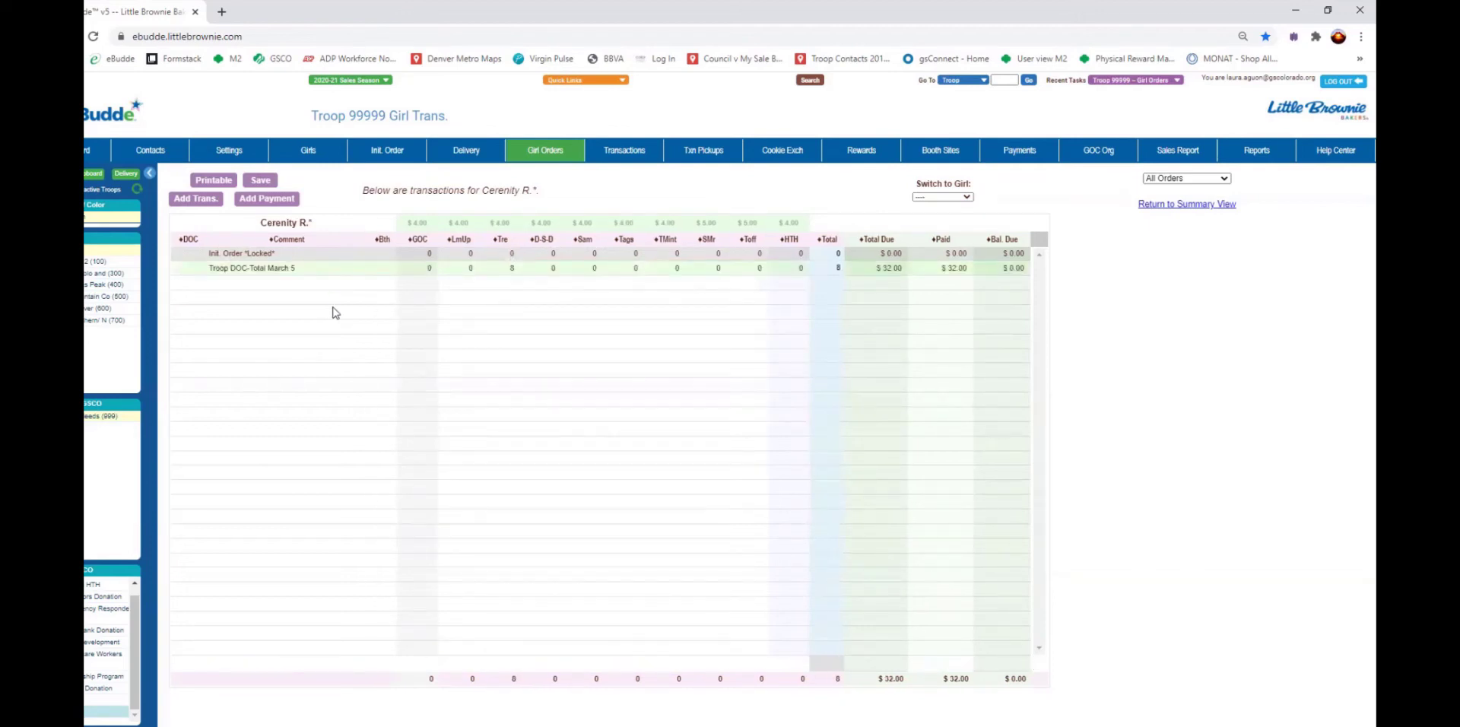
pyautogui.click(262, 181)
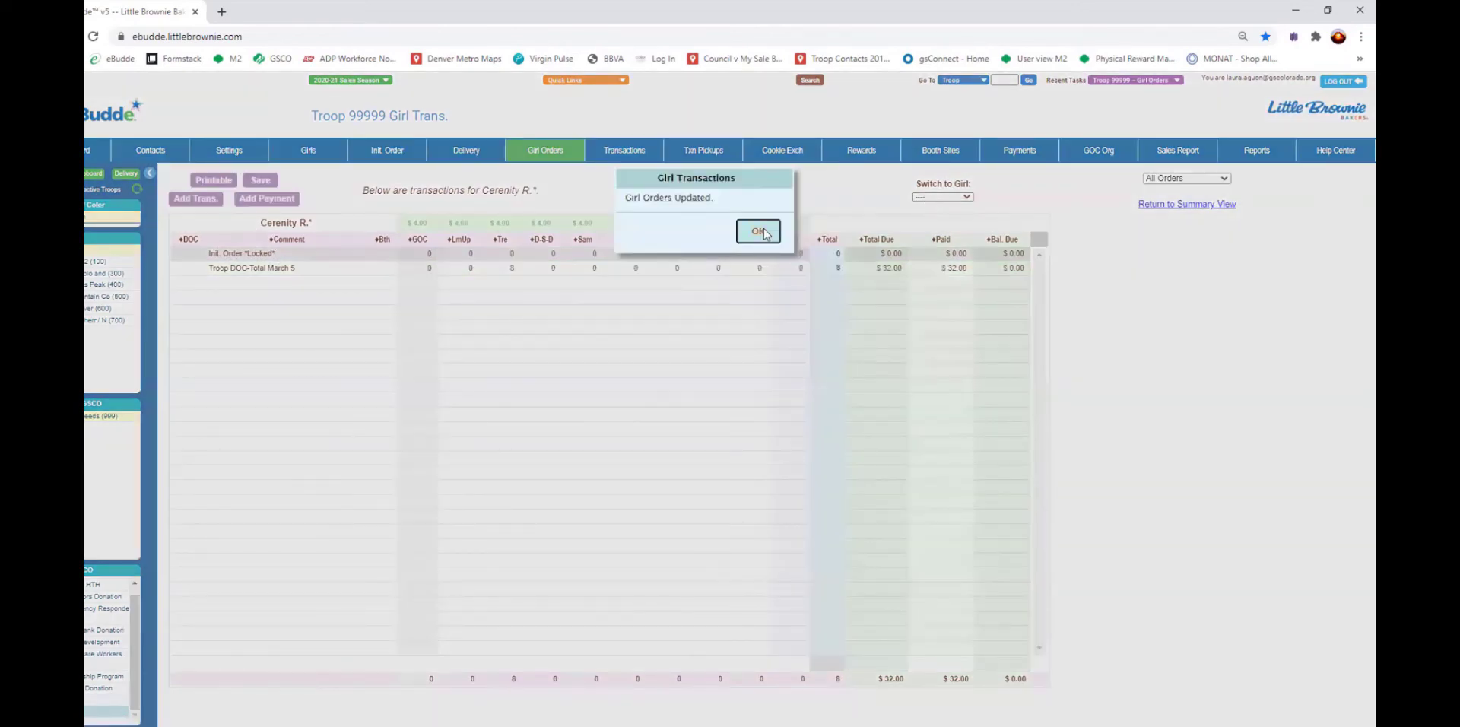
pyautogui.click(761, 232)
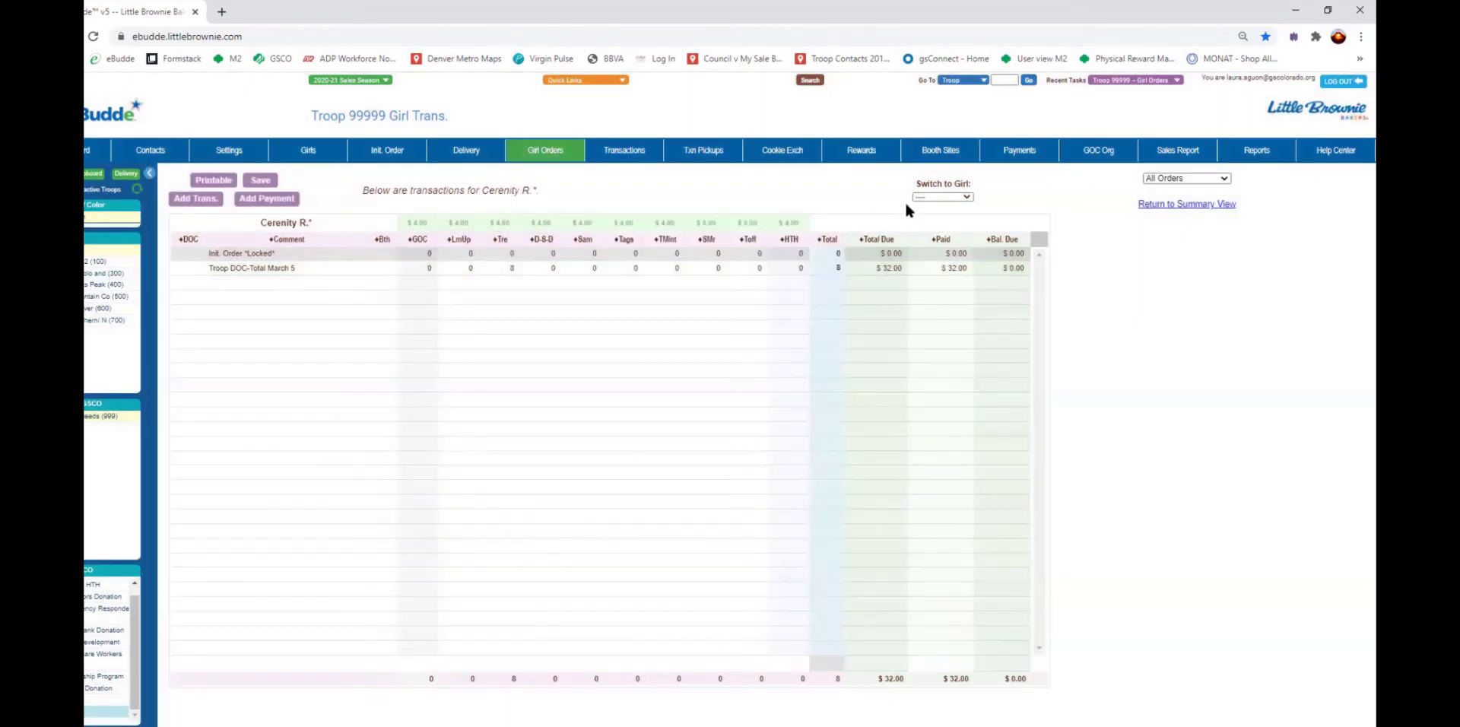
# Step: Switch to the third listed girl's orders and enter "Troop DOC- Total March 5" as a new transaction's comment
pyautogui.click(924, 198)
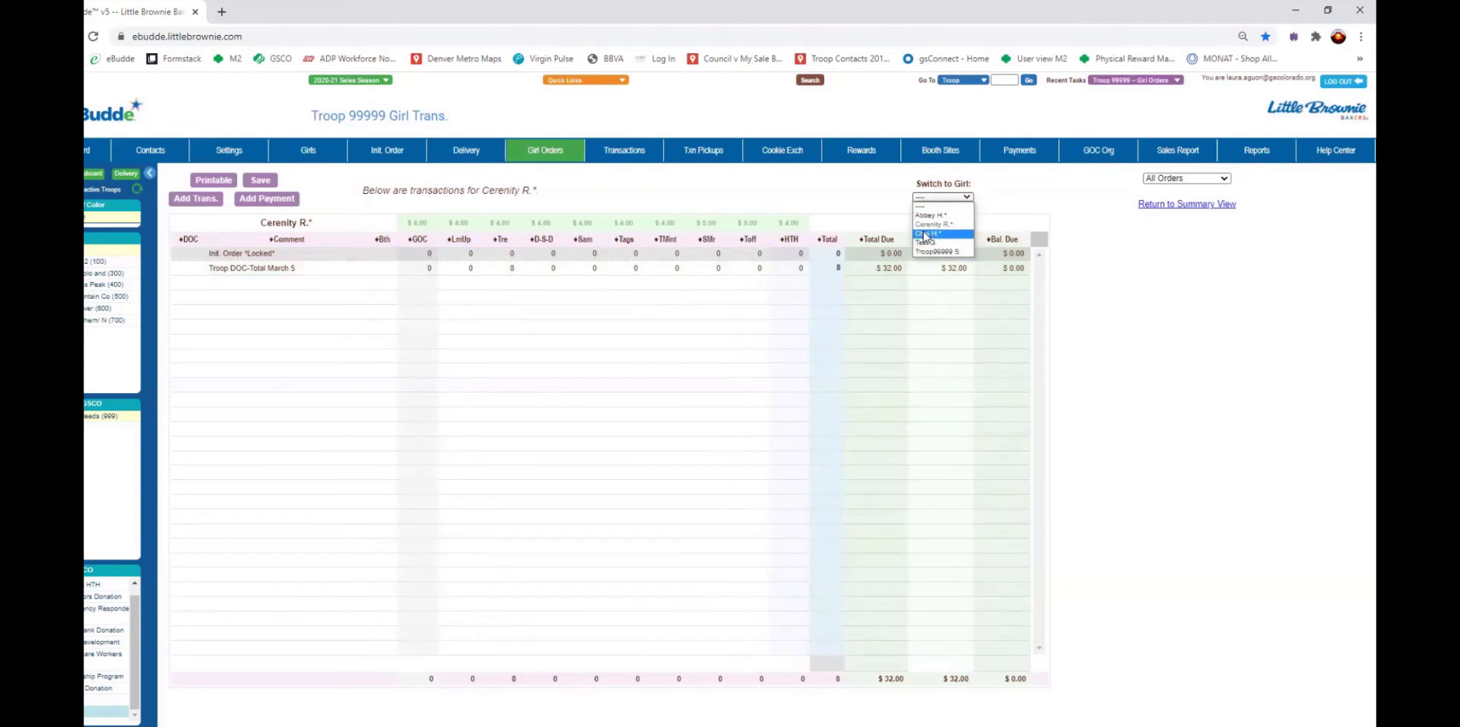
pyautogui.click(927, 233)
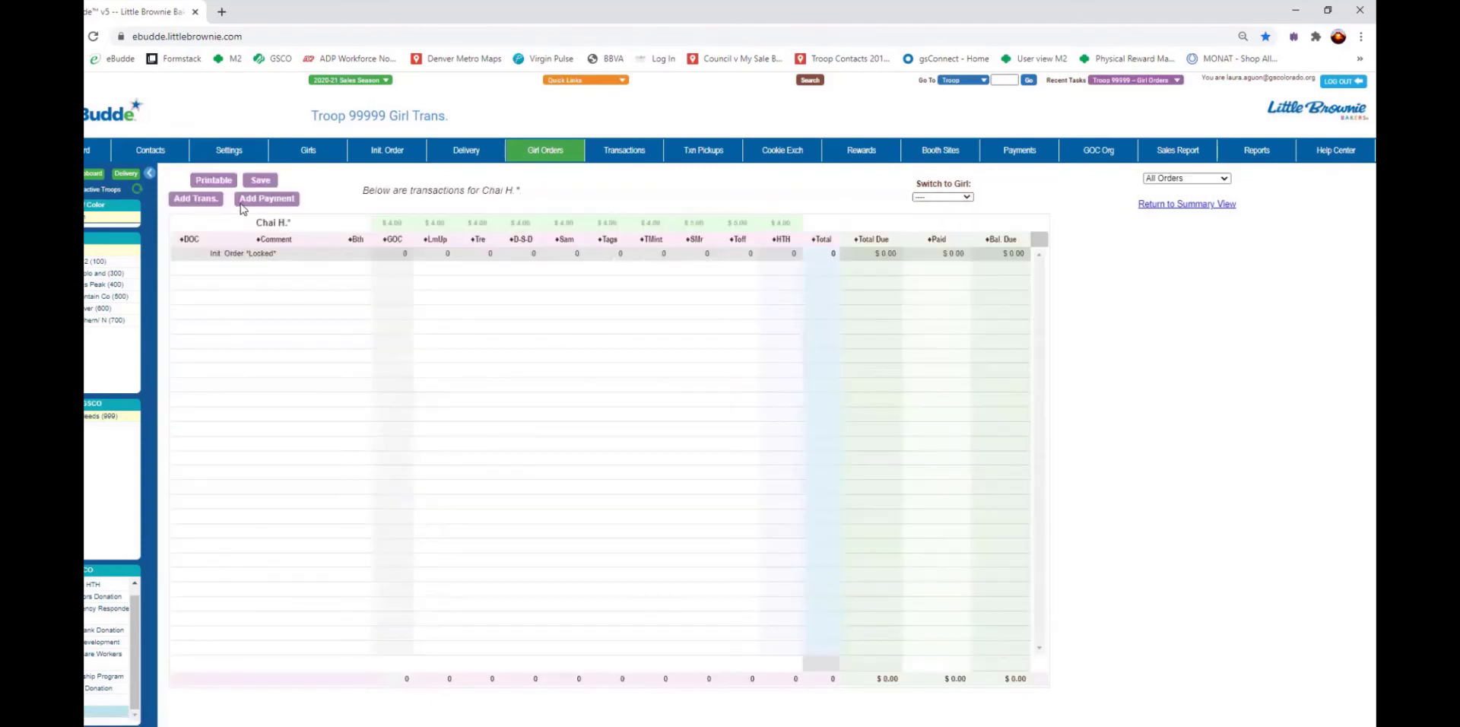
pyautogui.click(213, 199)
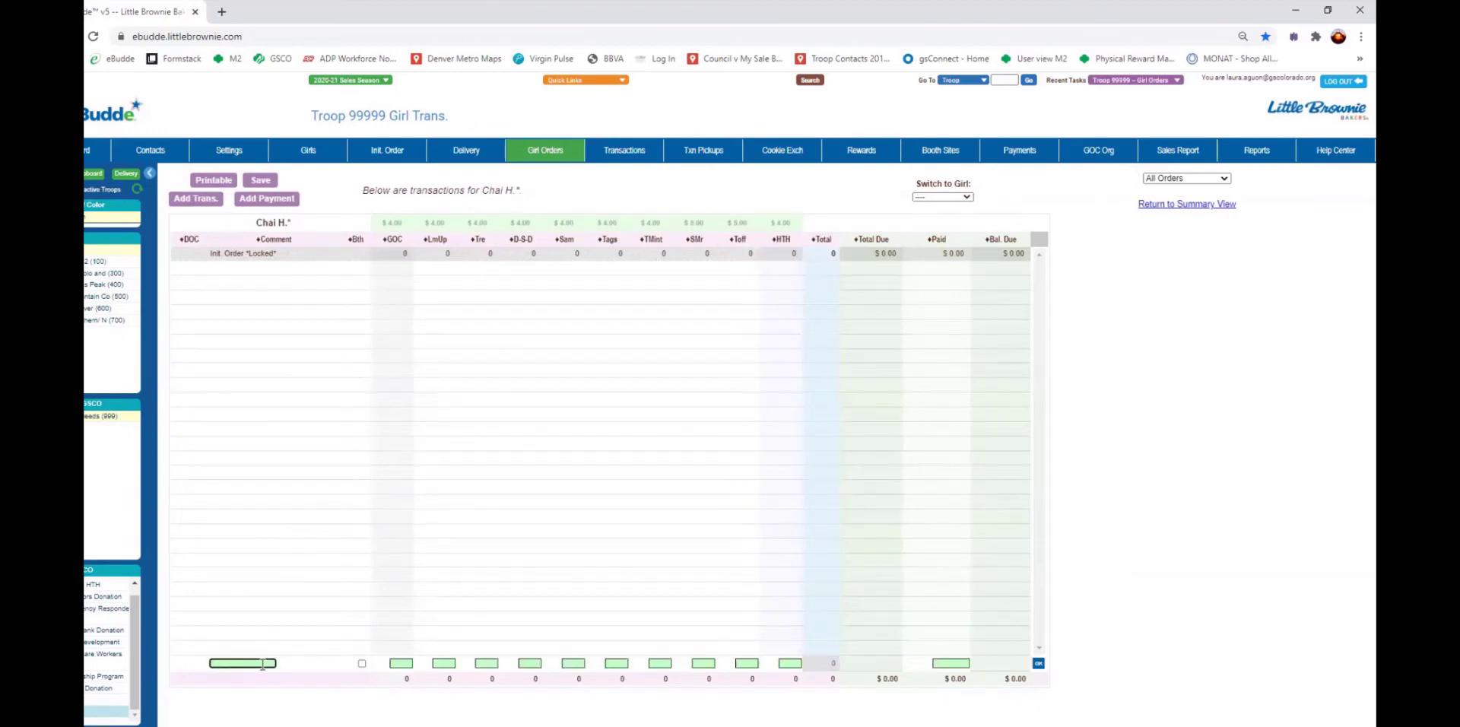
pyautogui.write('Troop T')
pyautogui.write('otal DOC')
pyautogui.press('BackSpace')
pyautogui.press('BackSpace')
pyautogui.press('BackSpace')
pyautogui.press('BackSpace')
pyautogui.press('BackSpace')
pyautogui.press('BackSpace')
pyautogui.write('DOC')
pyautogui.write('- Total Margin S')
# Step: Enter D-S-D 8 with 32 paid, add the transaction to the third girl's orders and save
pyautogui.click(530, 663)
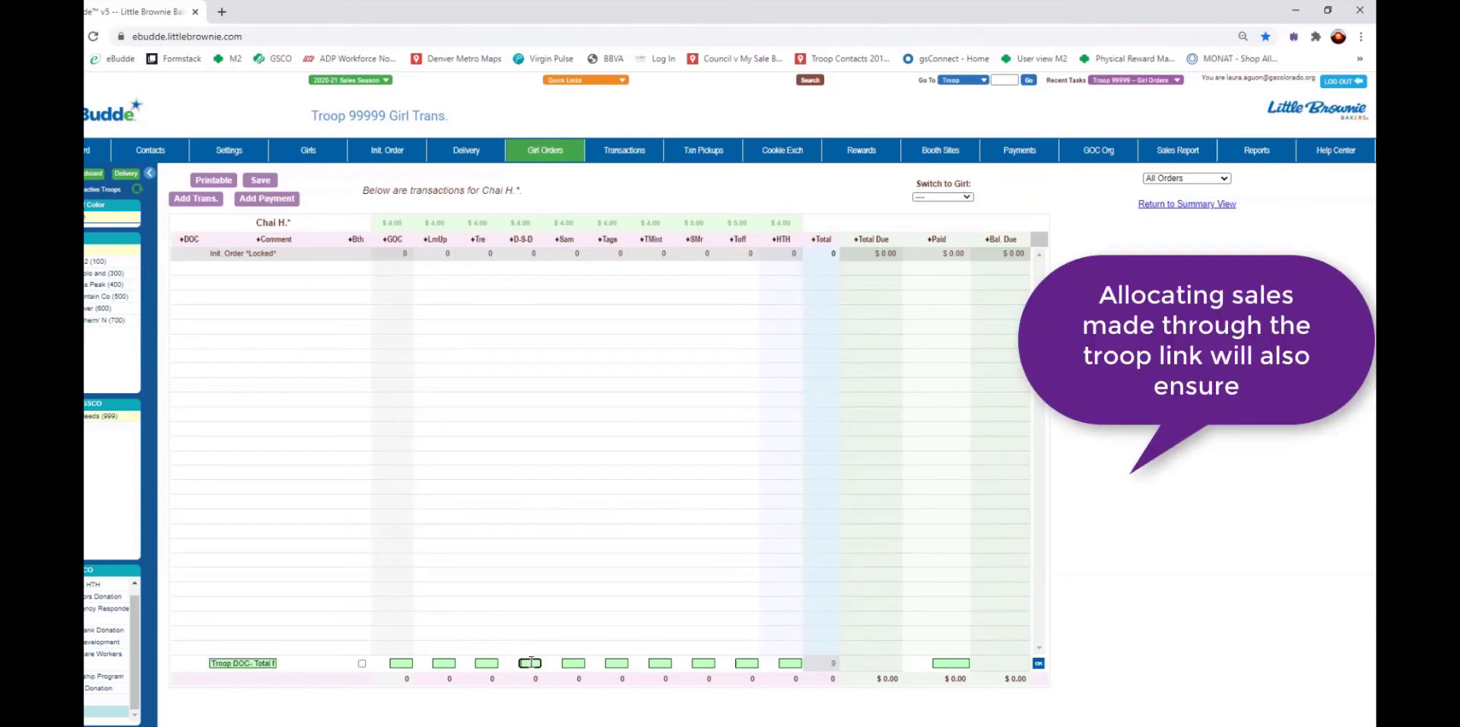
pyautogui.click(944, 663)
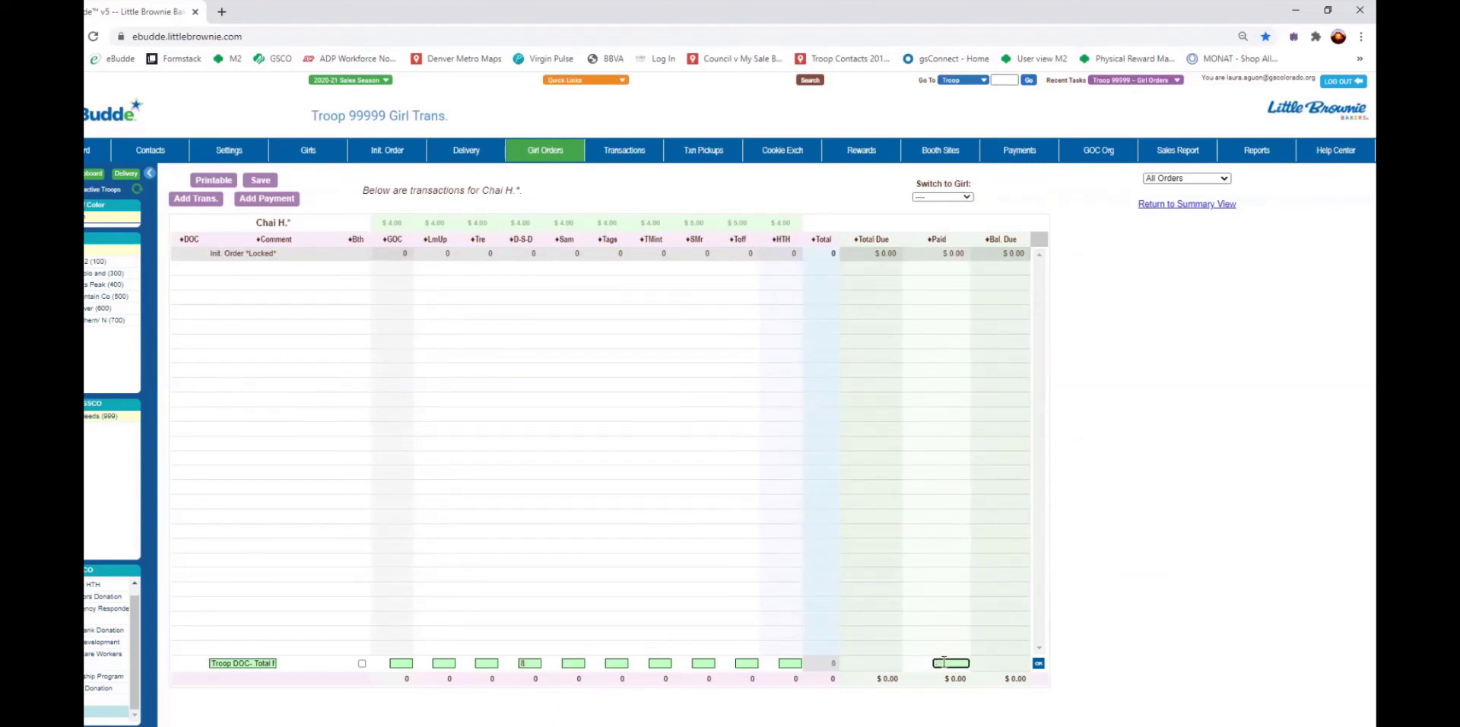
pyautogui.write('32')
pyautogui.click(1039, 664)
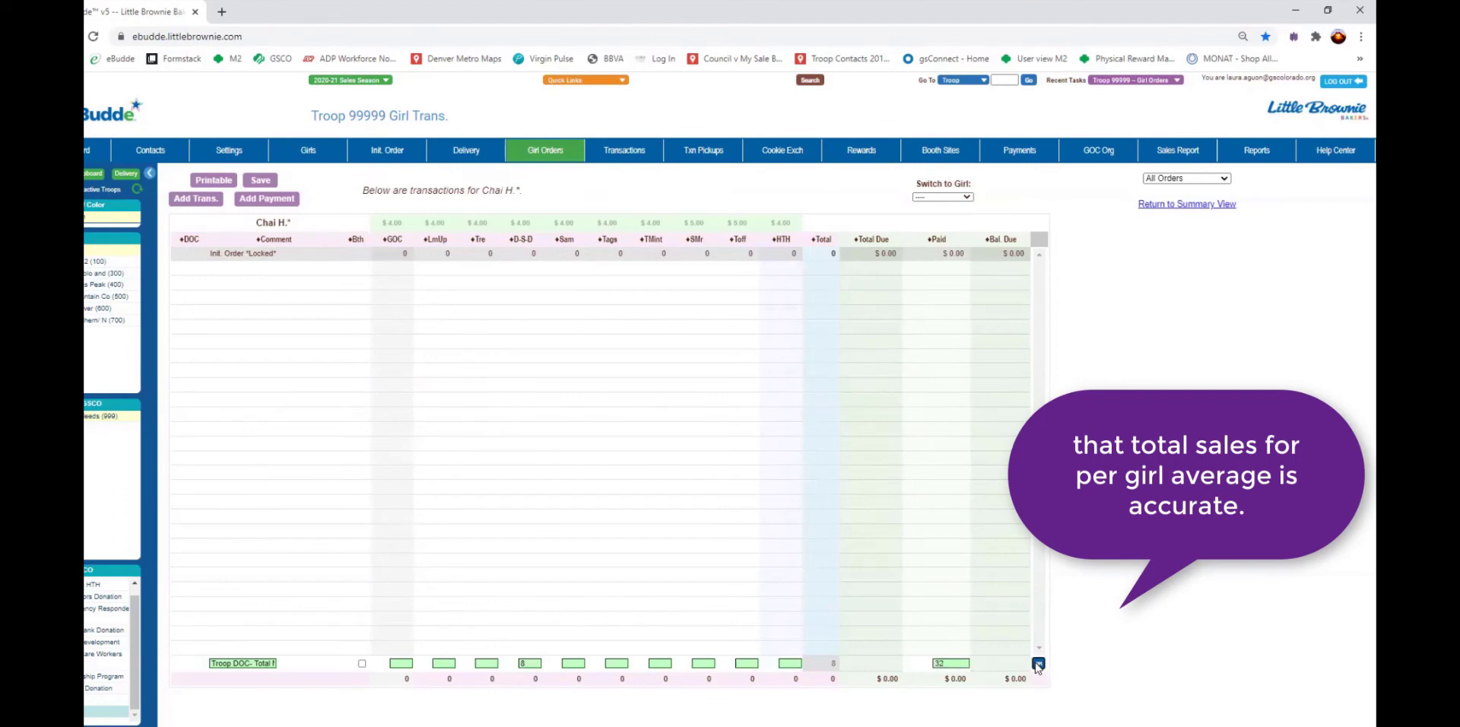
pyautogui.click(262, 180)
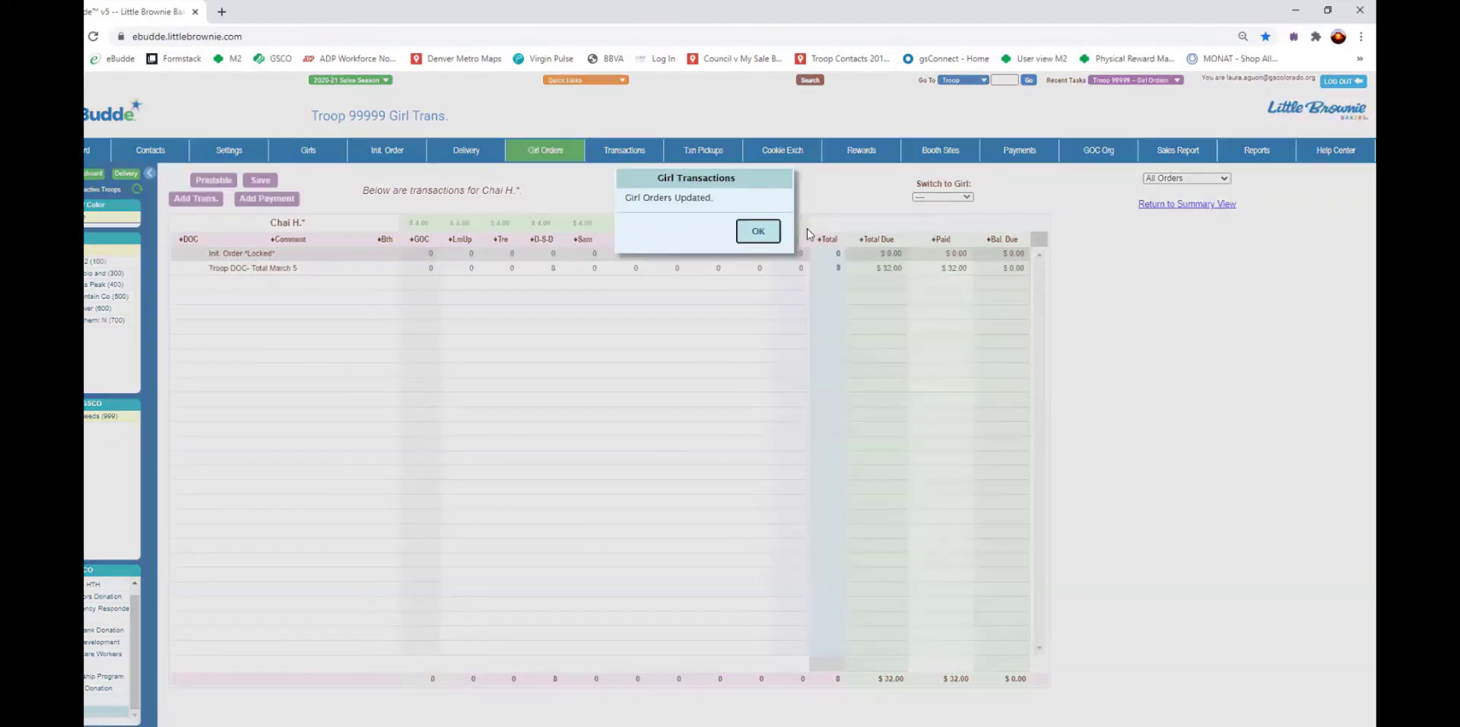
pyautogui.click(759, 231)
# Step: Switch to the test girl's orders and enter "Troop DOC Total-+2 March 5" as a new transaction's comment
pyautogui.click(927, 200)
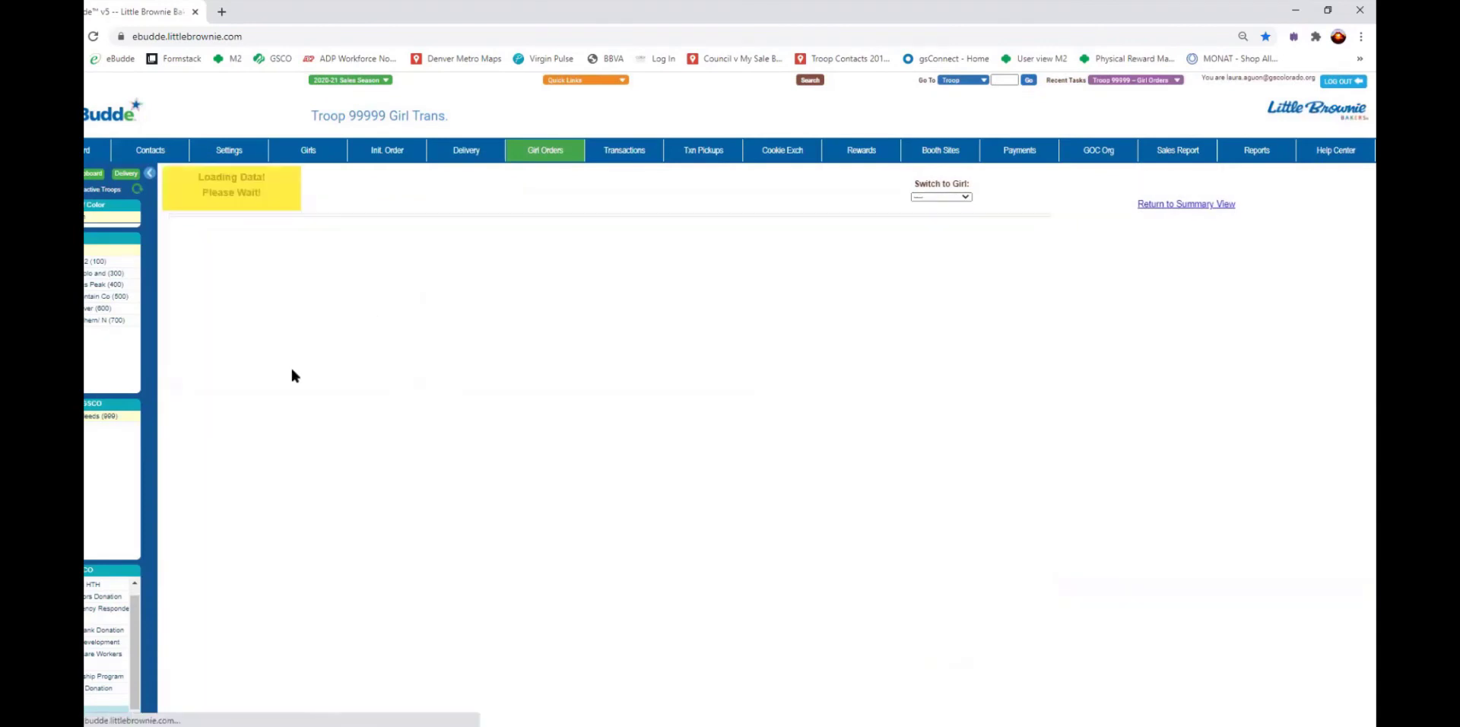
pyautogui.click(213, 200)
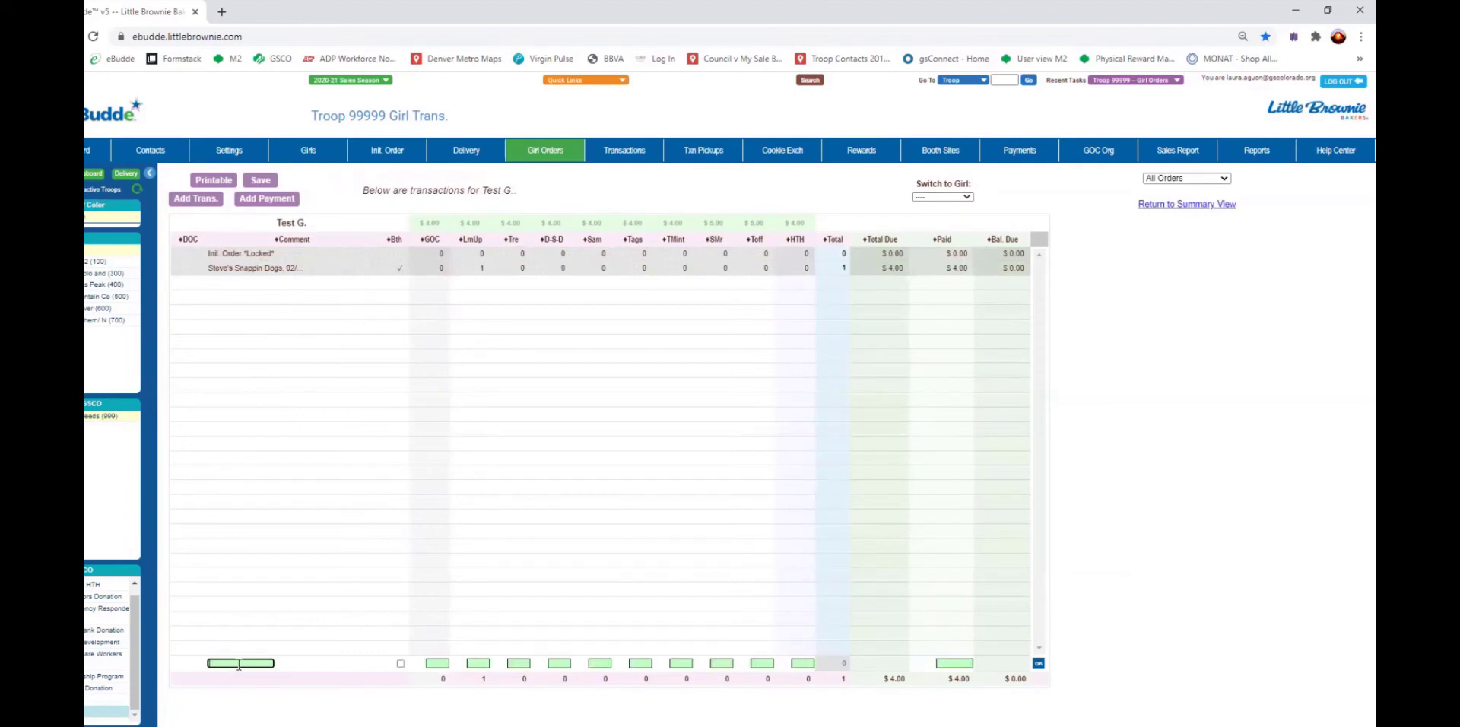
pyautogui.write('Troop 9')
pyautogui.press('BackSpace')
pyautogui.press('BackSpace')
pyautogui.press('BackSpace')
pyautogui.press('BackSpace')
pyautogui.write('DOC T')
pyautogui.write('otal -')
pyautogui.write(' 2')
pyautogui.write(' Mai')
pyautogui.write('ch 5')
# Step: Enter TMint 10 with 40 paid, add the transaction to the test girl's orders and save
pyautogui.click(552, 664)
pyautogui.click(682, 662)
pyautogui.click(957, 662)
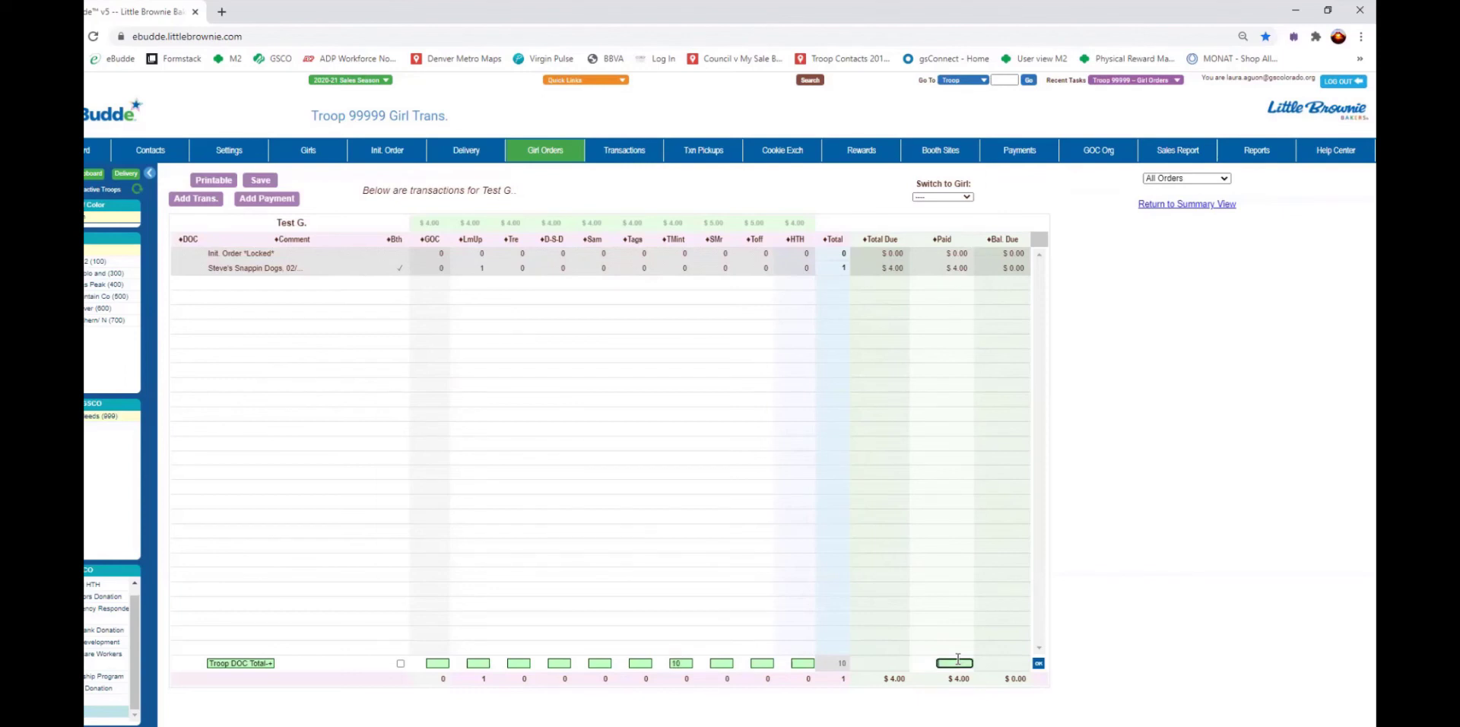
pyautogui.write('40.0')
pyautogui.click(1038, 663)
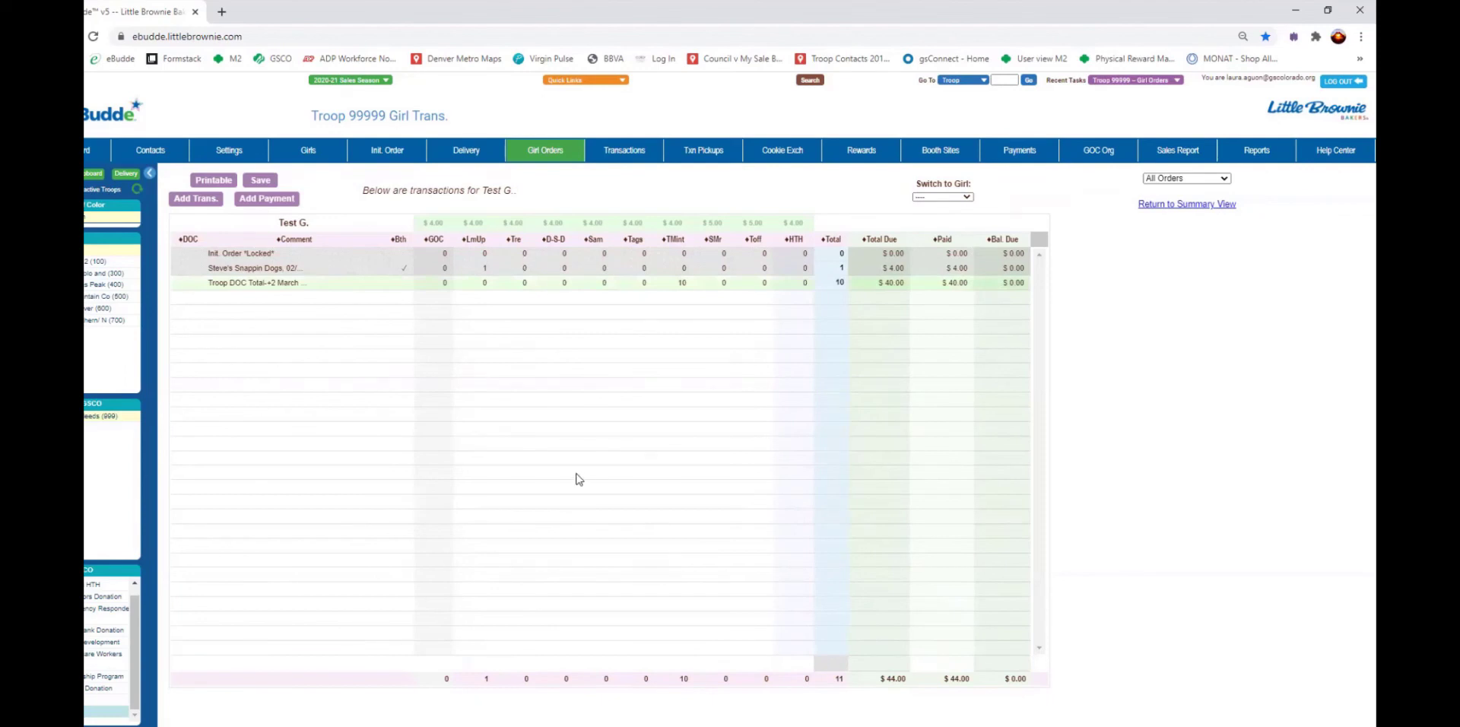
pyautogui.click(261, 180)
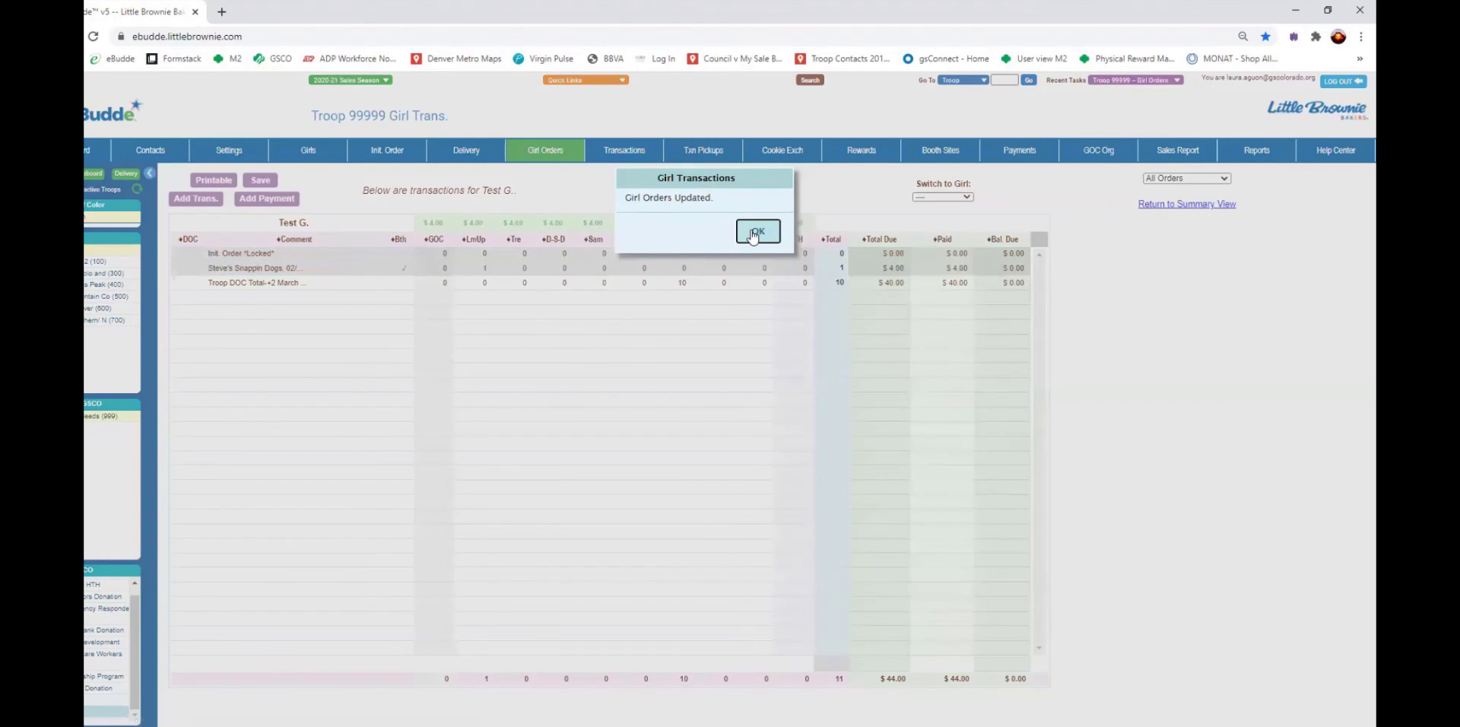
pyautogui.click(753, 231)
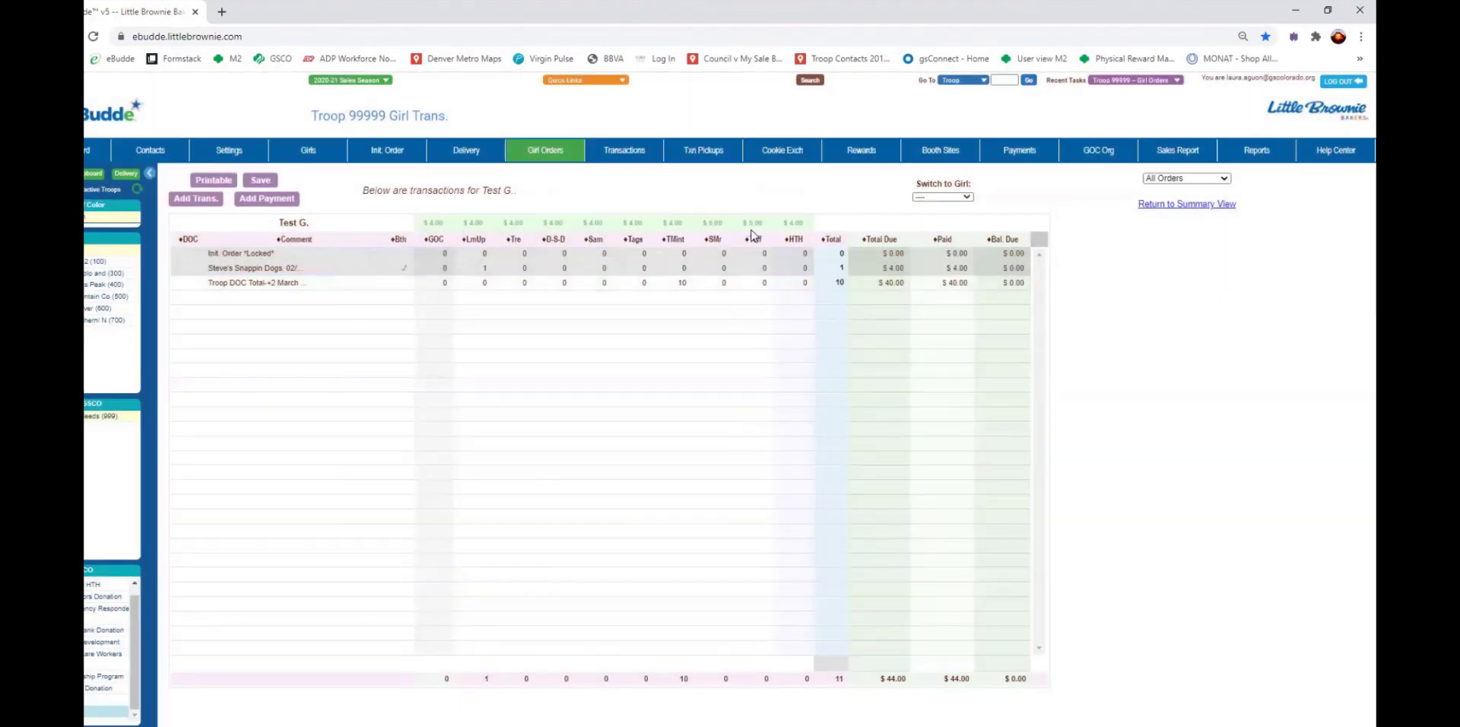
# Step: Review the girl sales summary and the transactions of the first girl, the test girl and Troop99999
pyautogui.click(564, 151)
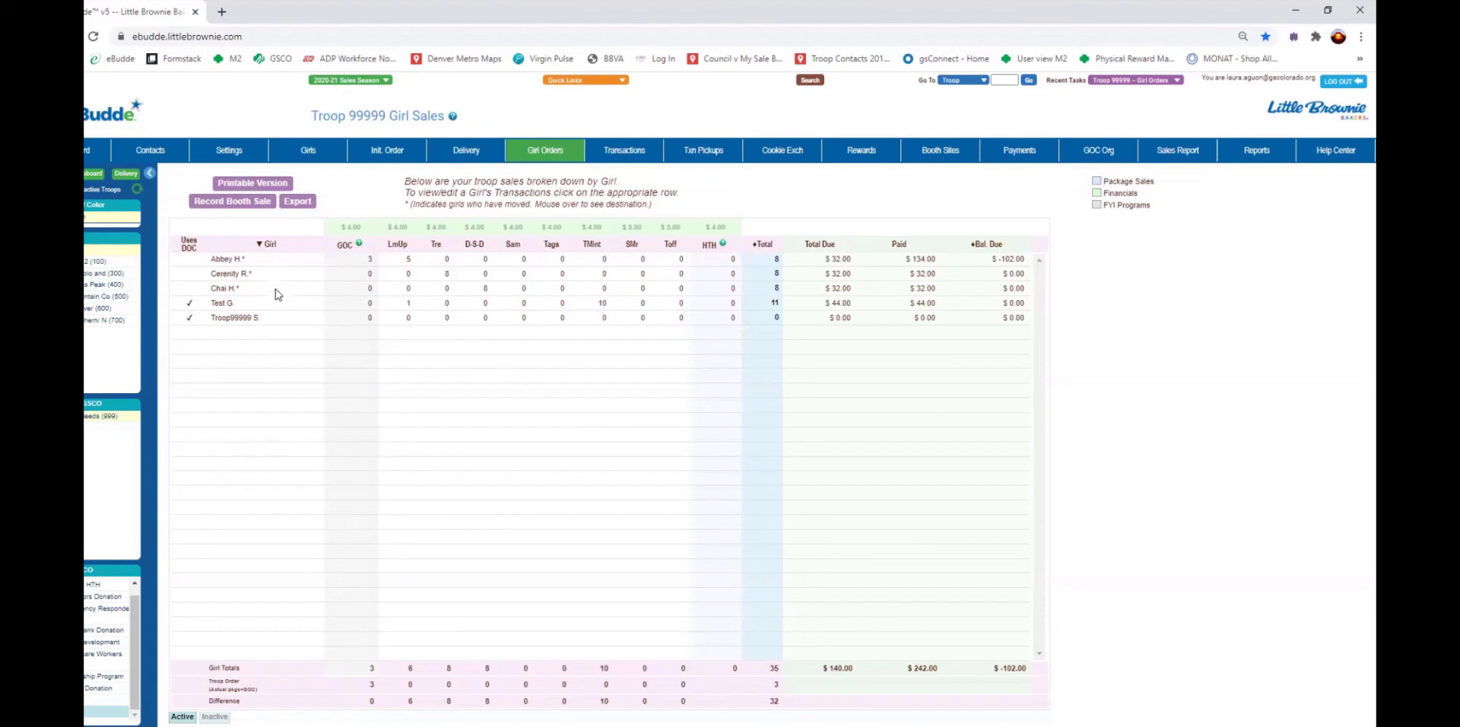
pyautogui.click(277, 264)
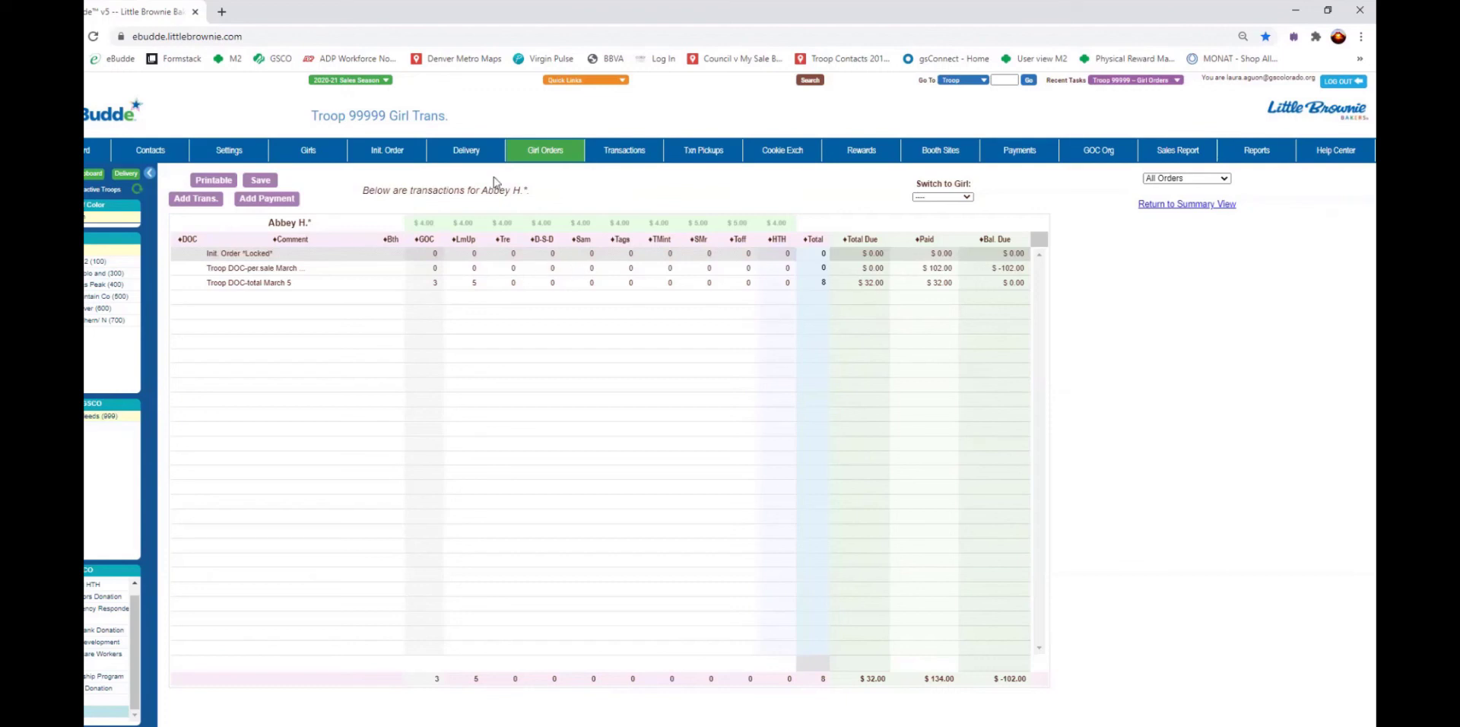
pyautogui.click(921, 201)
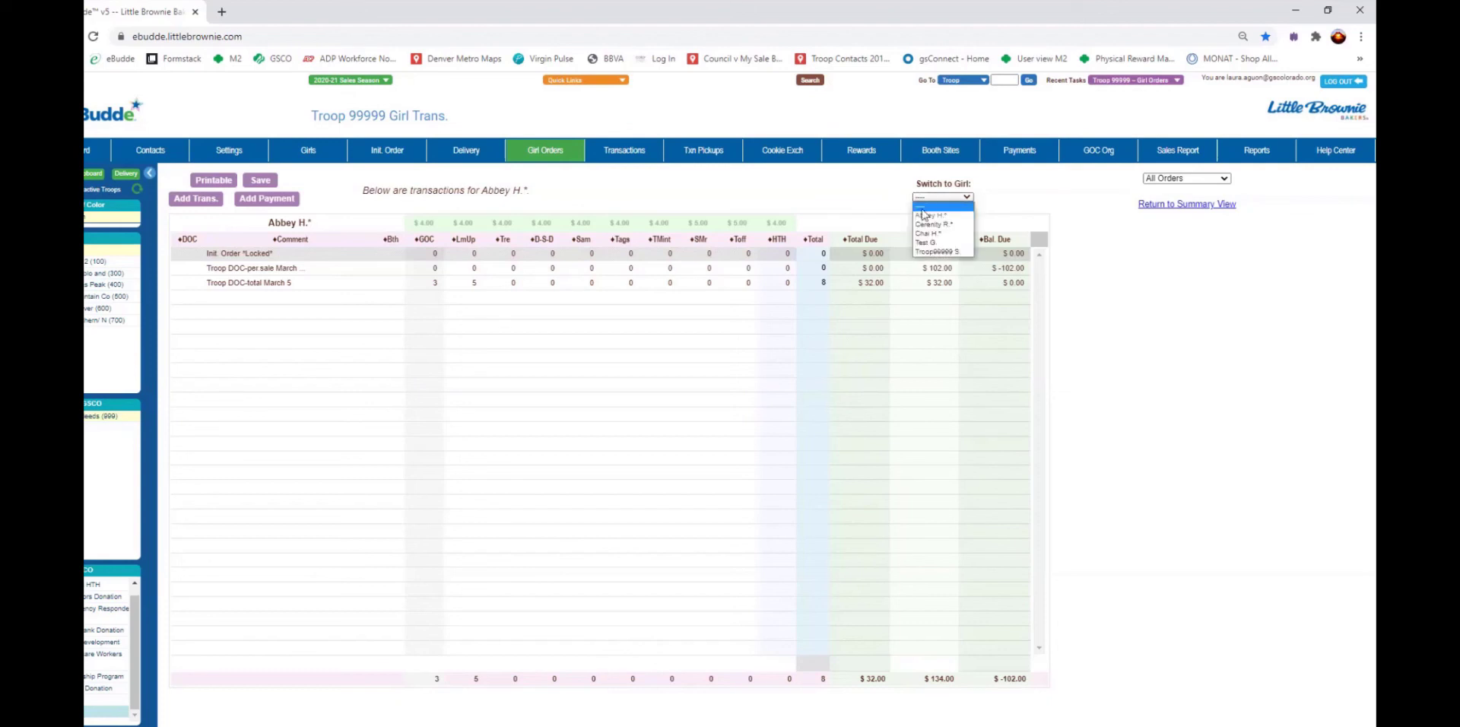
pyautogui.click(932, 242)
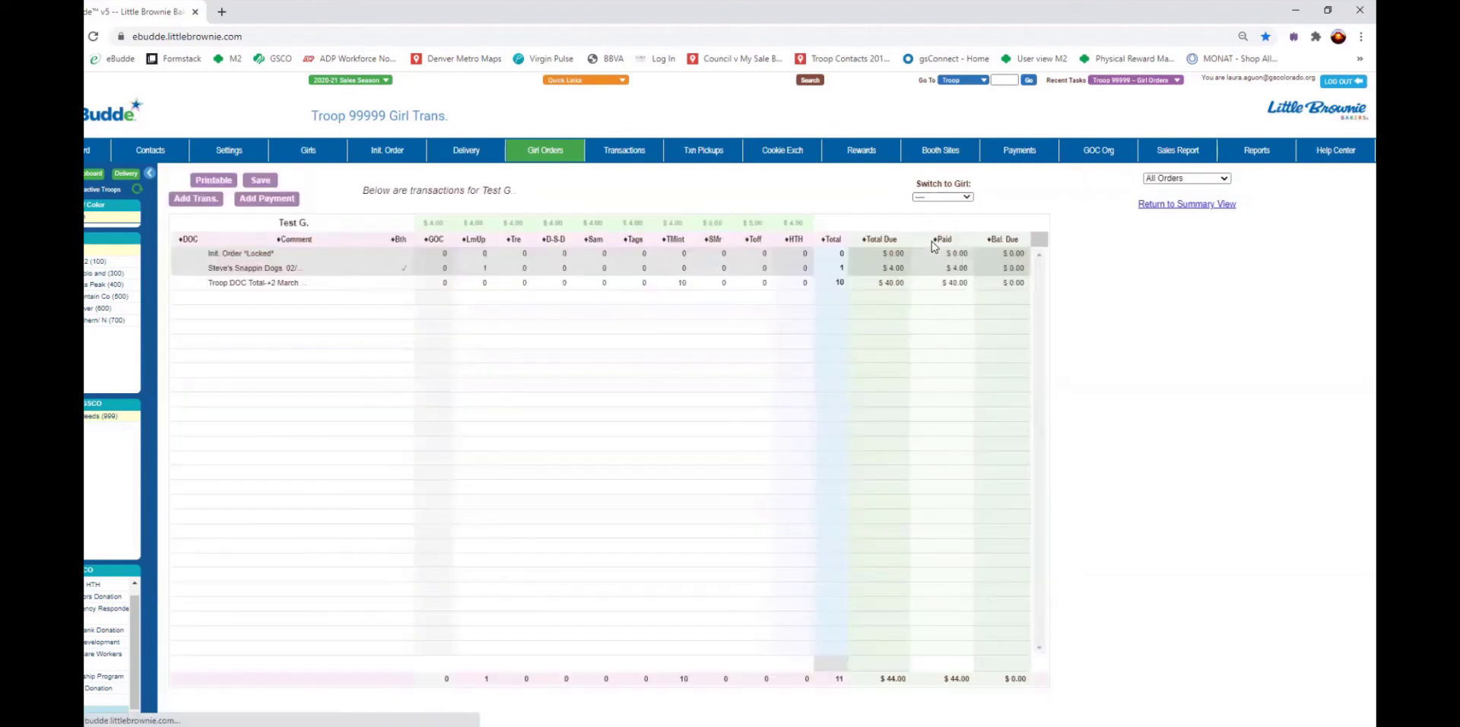
pyautogui.click(272, 289)
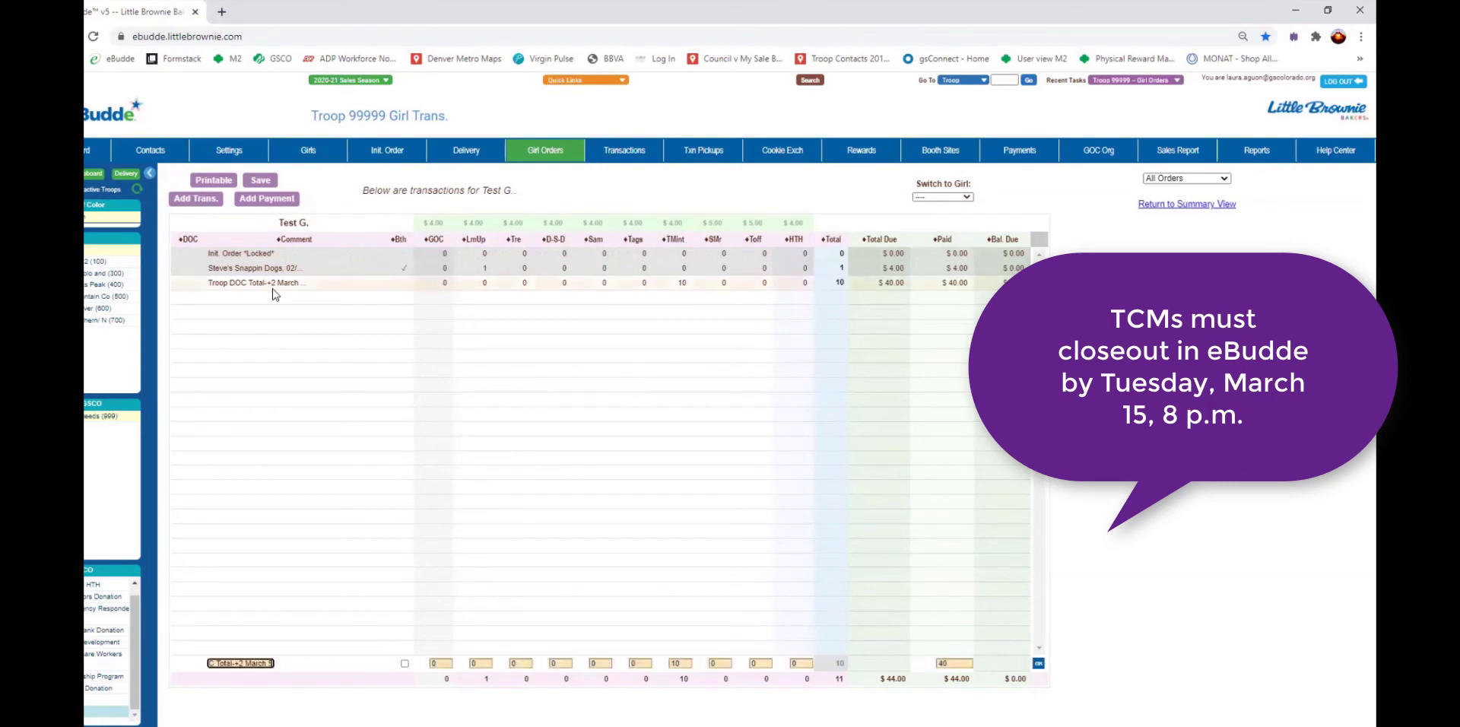
pyautogui.click(559, 158)
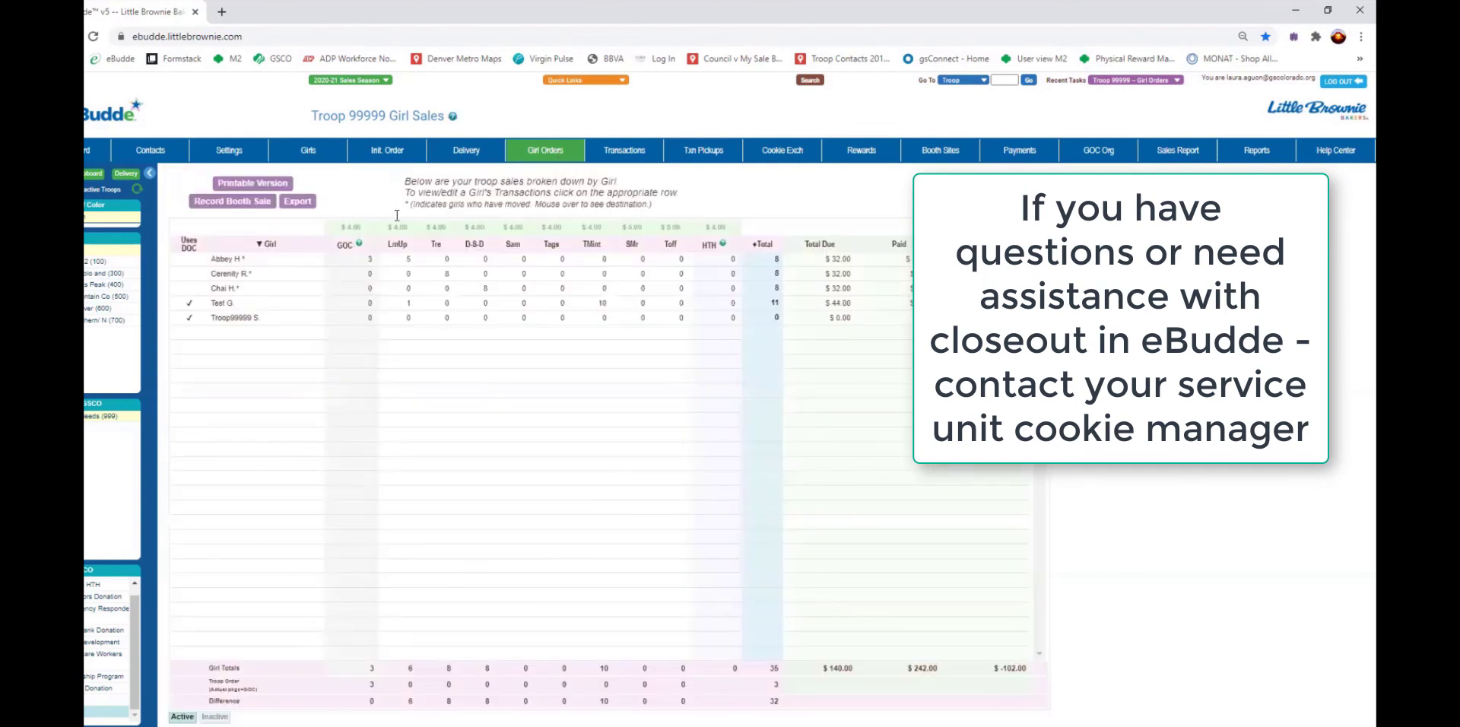
pyautogui.click(245, 318)
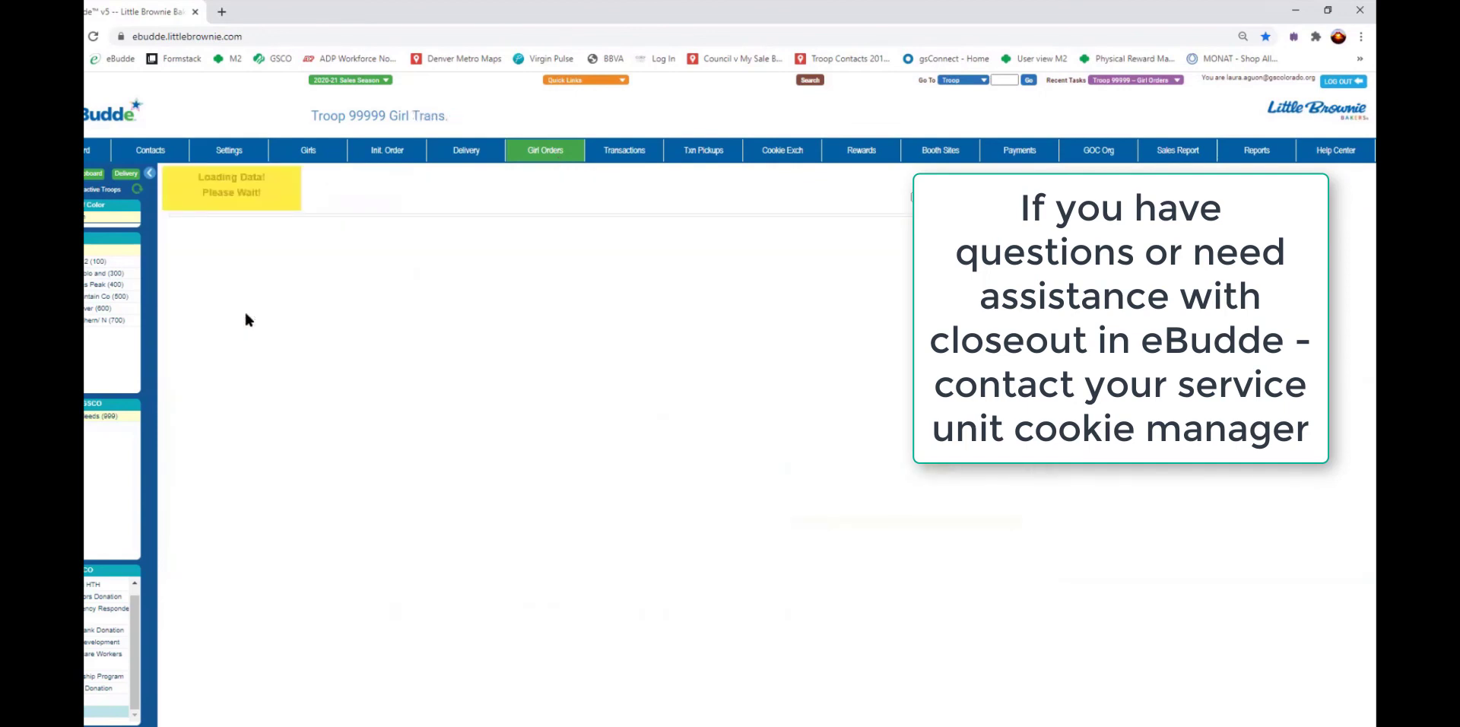